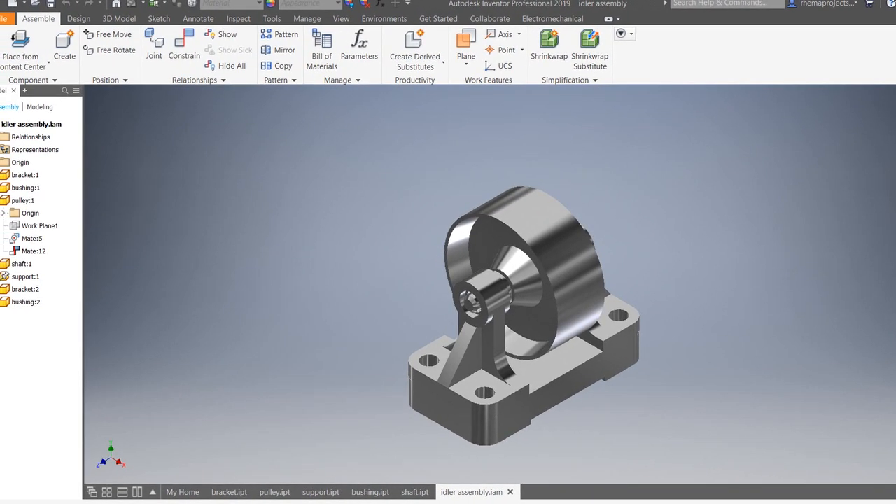
Create a new presentation file.
{"action": "left_click", "coordinate": [448, 277]}
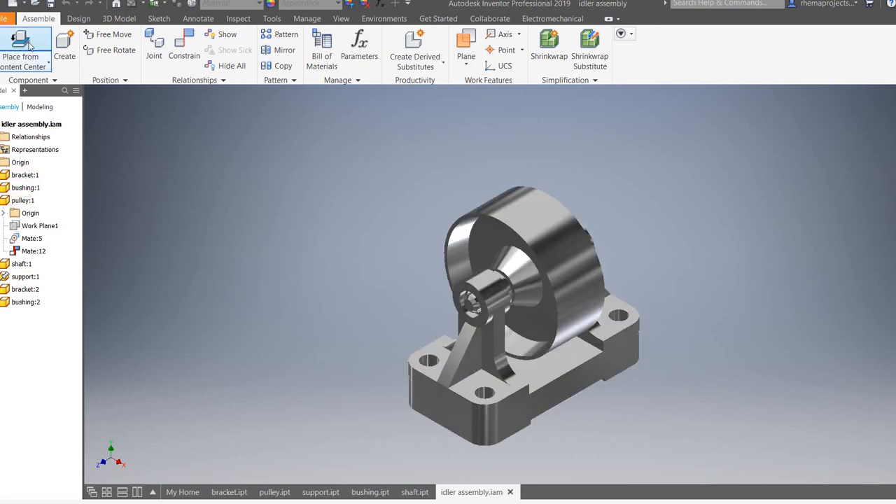
{"action": "left_click", "coordinate": [26, 6]}
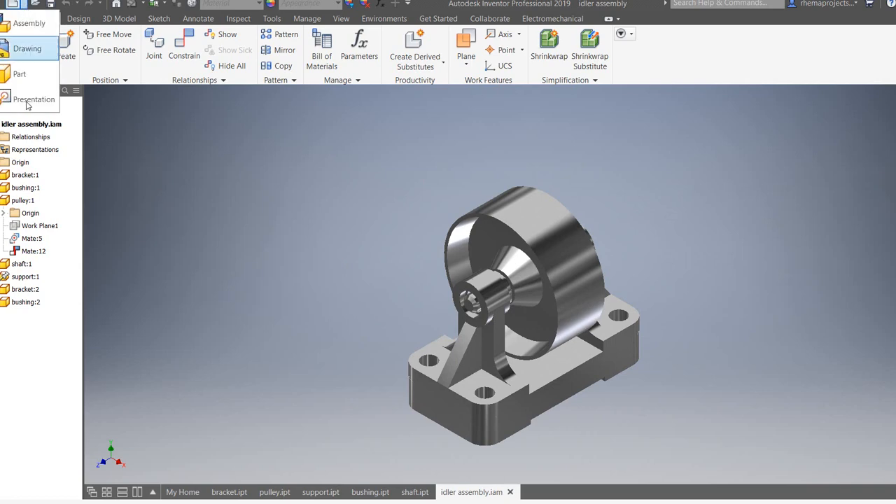
{"action": "left_click", "coordinate": [31, 102]}
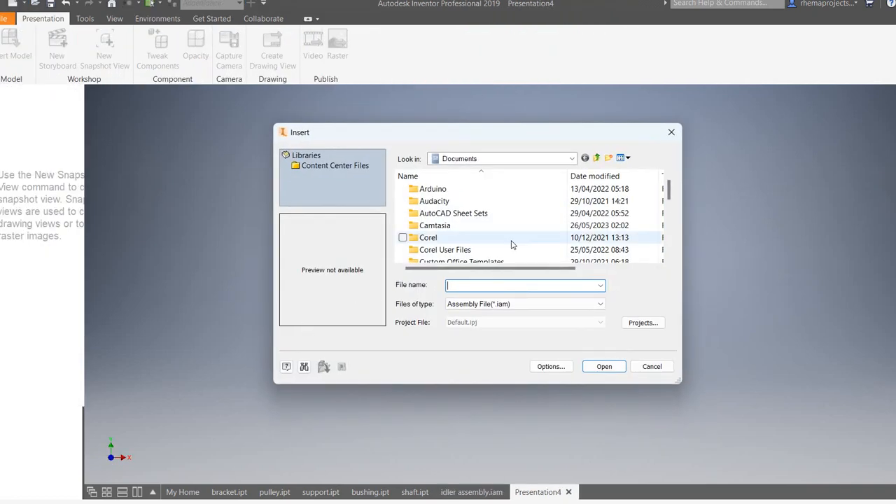
Browse to the idler pulley folder on the Desktop to find the model to insert.
{"action": "left_click", "coordinate": [596, 160]}
{"action": "scroll", "coordinate": [521, 231], "scroll_direction": "down", "scroll_amount": 3}
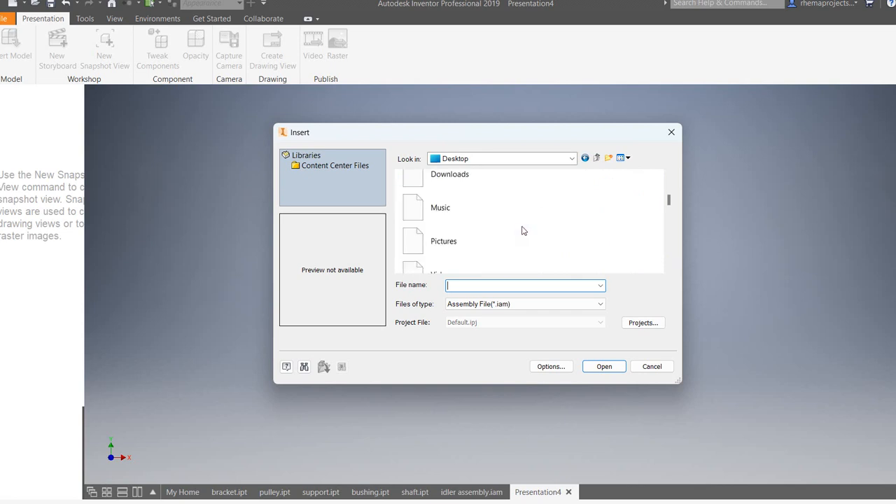
{"action": "scroll", "coordinate": [521, 230], "scroll_direction": "down", "scroll_amount": 3}
{"action": "scroll", "coordinate": [521, 230], "scroll_direction": "down", "scroll_amount": 3}
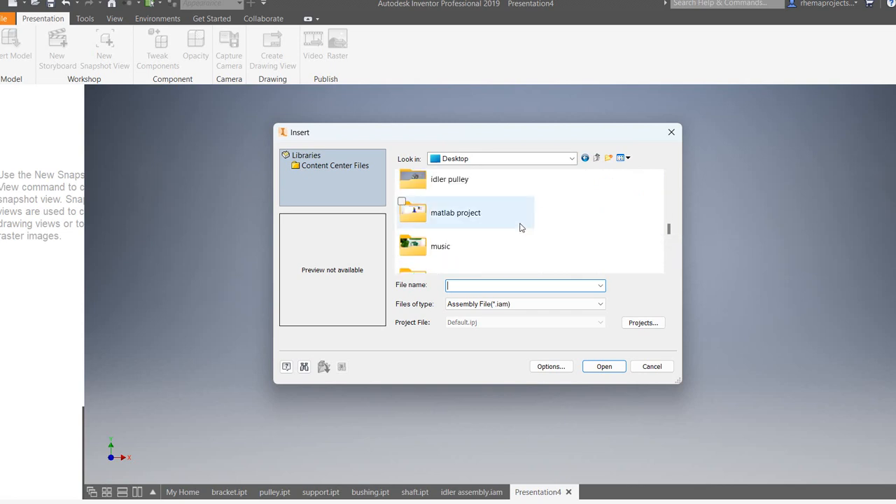
{"action": "scroll", "coordinate": [520, 227], "scroll_direction": "down", "scroll_amount": 6}
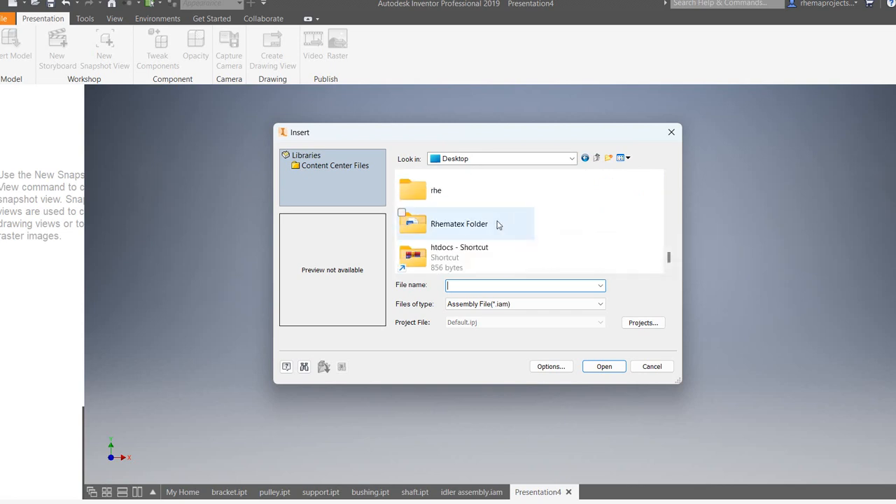
{"action": "scroll", "coordinate": [520, 238], "scroll_direction": "up", "scroll_amount": 12}
{"action": "scroll", "coordinate": [520, 238], "scroll_direction": "up", "scroll_amount": 3}
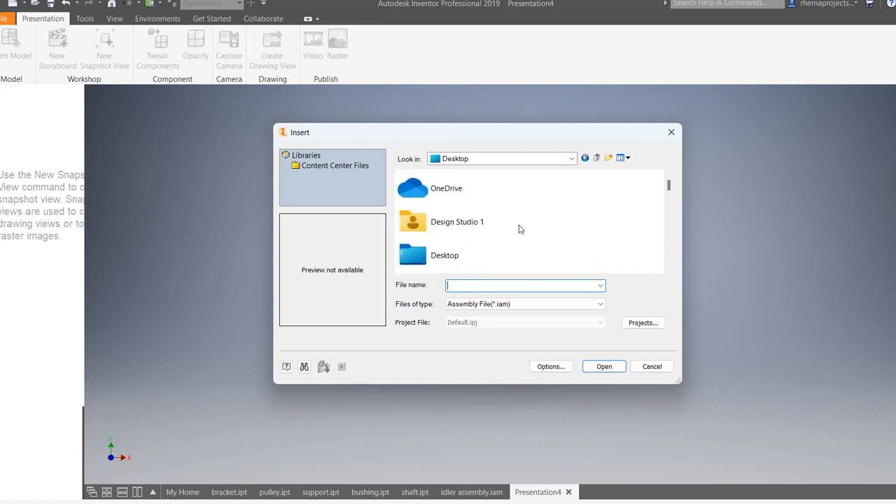
{"action": "scroll", "coordinate": [500, 230], "scroll_direction": "down", "scroll_amount": 9}
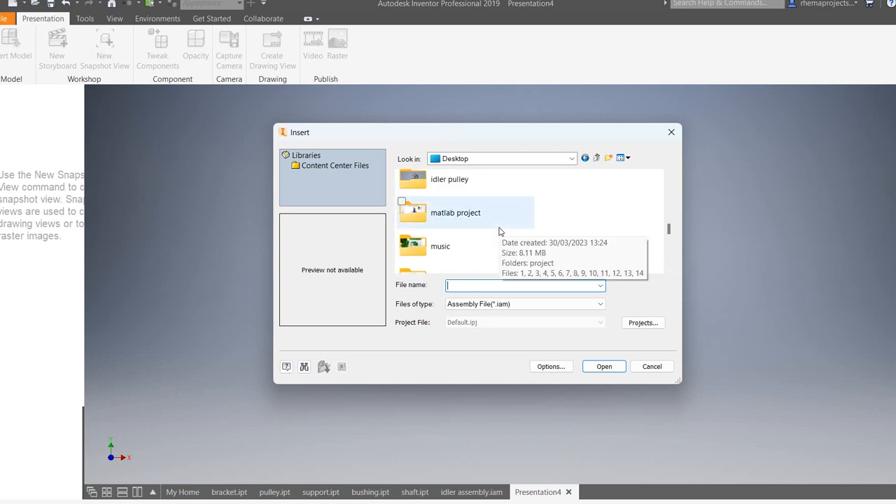
{"action": "scroll", "coordinate": [493, 230], "scroll_direction": "down", "scroll_amount": 6}
{"action": "scroll", "coordinate": [487, 227], "scroll_direction": "up", "scroll_amount": 3}
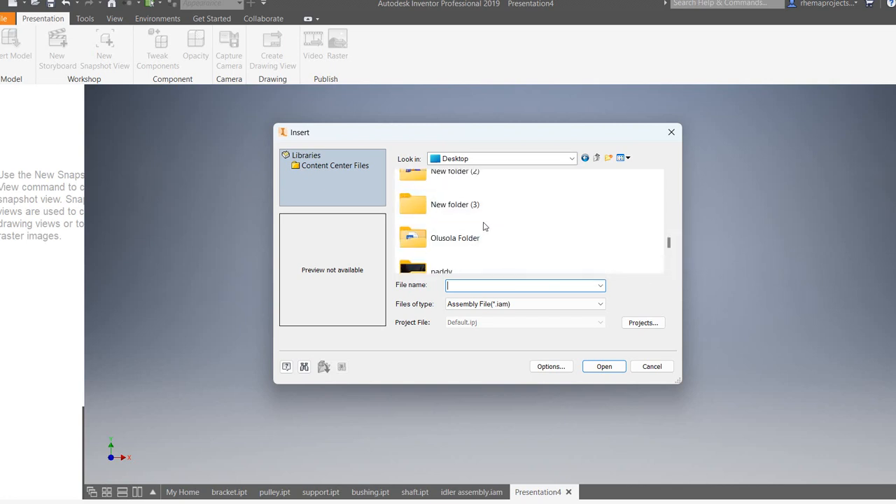
{"action": "scroll", "coordinate": [500, 237], "scroll_direction": "down", "scroll_amount": 3}
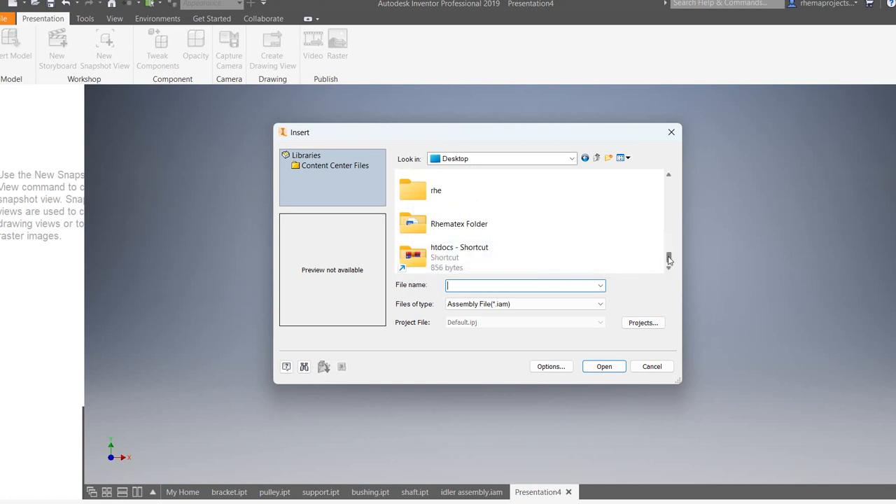
{"action": "left_click_drag", "start_coordinate": [668, 259], "coordinate": [670, 222]}
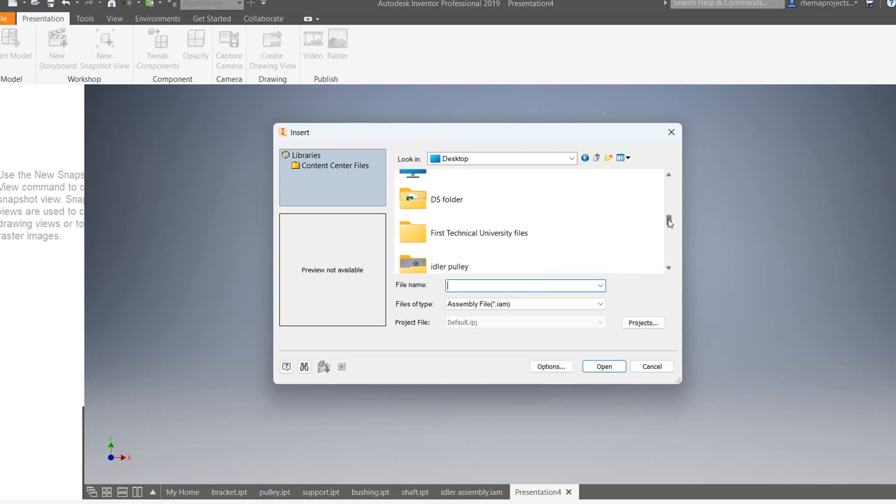
{"action": "double_click", "coordinate": [425, 265]}
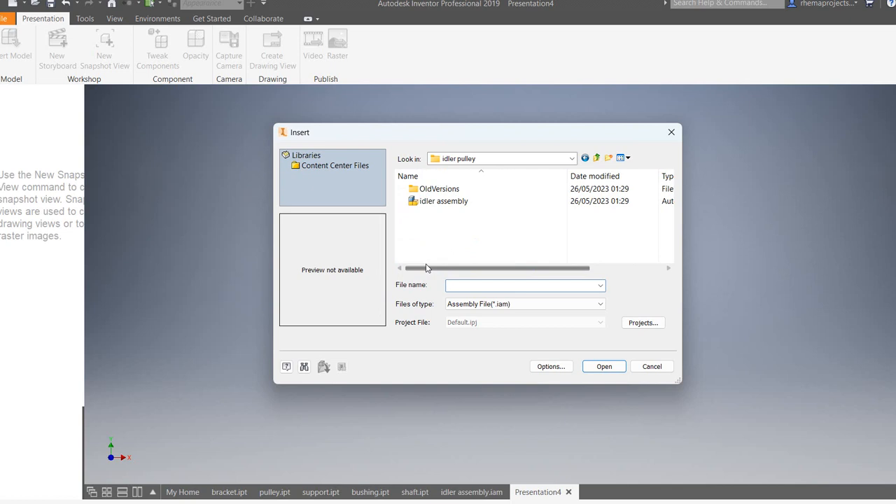
Insert the idler assembly model into the presentation and close the Snapshot Views pane.
{"action": "left_click", "coordinate": [452, 204]}
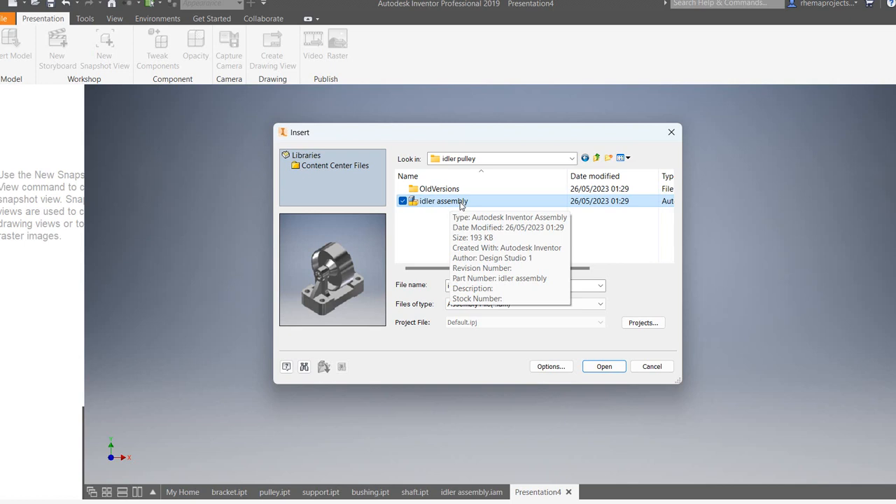
{"action": "left_click", "coordinate": [605, 367]}
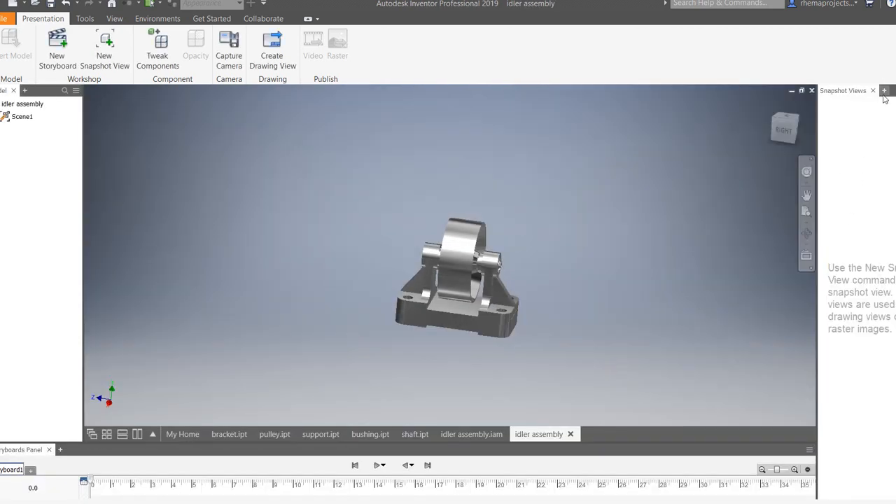
{"action": "left_click", "coordinate": [873, 91]}
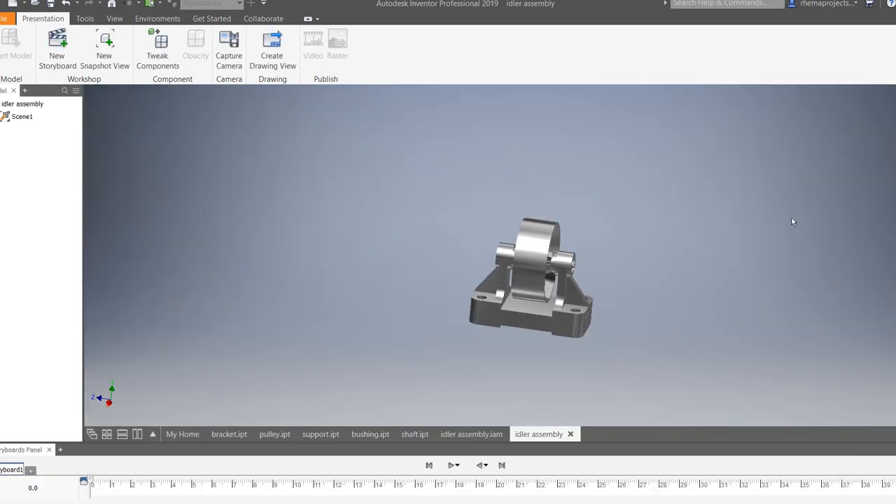
Capture a camera position showing the whole assembly in an enlarged home view at 2.1 s on the storyboard timeline.
{"action": "key", "text": "F6"}
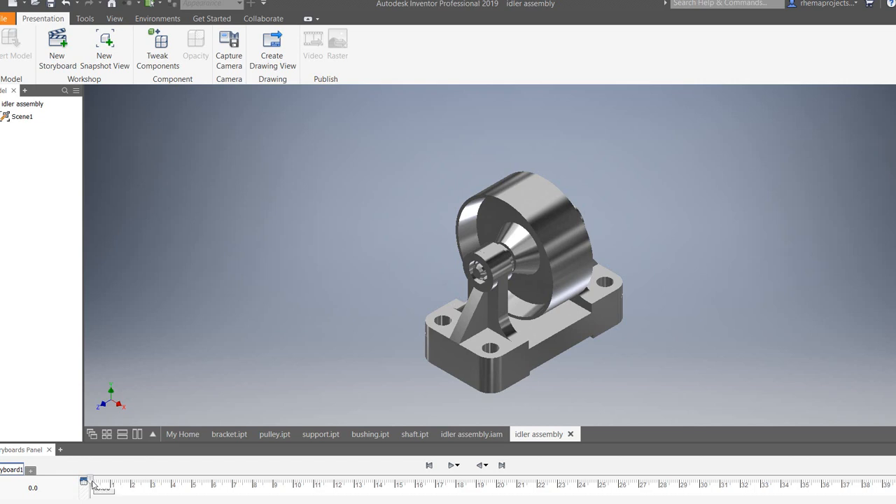
{"action": "left_click_drag", "start_coordinate": [93, 483], "coordinate": [134, 492]}
{"action": "middle_click_drag", "start_coordinate": [656, 344], "coordinate": [677, 306]}
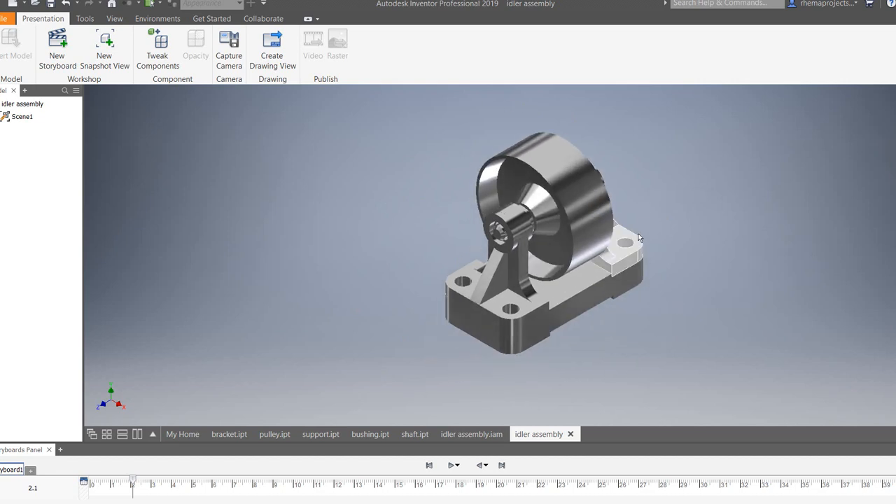
{"action": "scroll", "coordinate": [633, 222], "scroll_direction": "up", "scroll_amount": 3}
{"action": "scroll", "coordinate": [632, 222], "scroll_direction": "down", "scroll_amount": 3}
{"action": "middle_click_drag", "start_coordinate": [632, 221], "coordinate": [654, 229]}
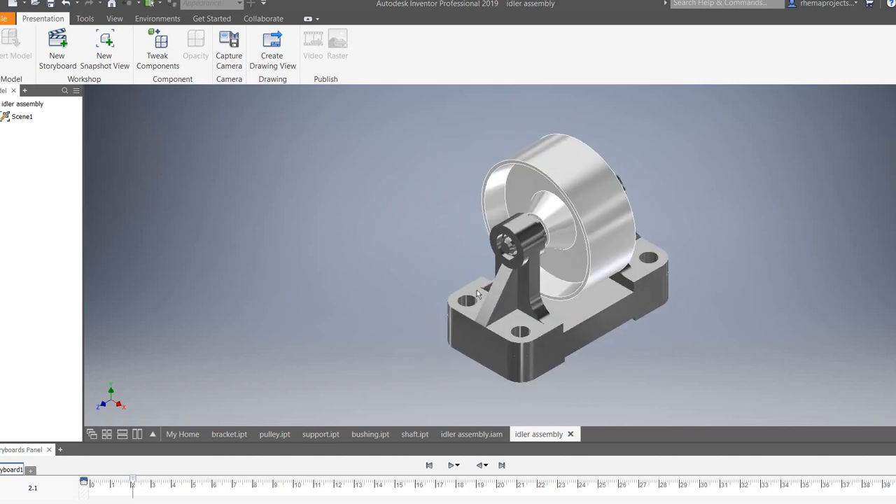
{"action": "left_click", "coordinate": [230, 52]}
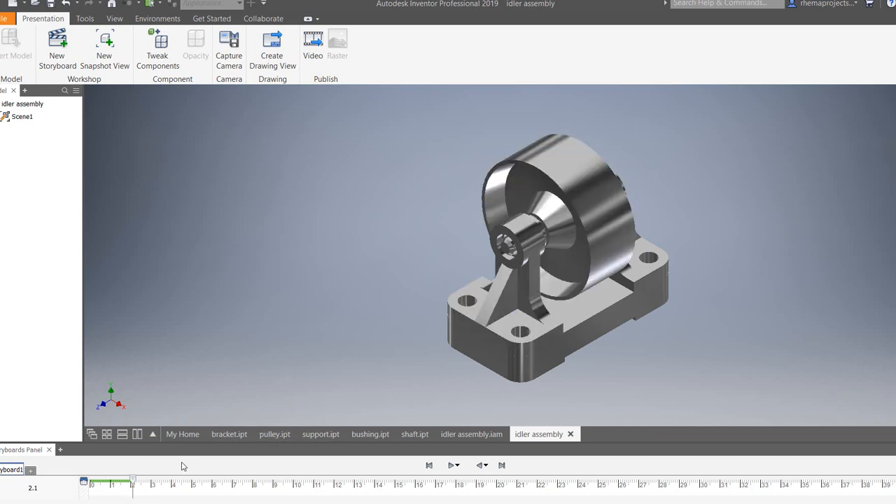
At 4.1 s on the timeline, add a move tweak pulling the front bushing 9 in out of its bracket along Z.
{"action": "left_click_drag", "start_coordinate": [133, 489], "coordinate": [175, 491]}
{"action": "left_click", "coordinate": [152, 43]}
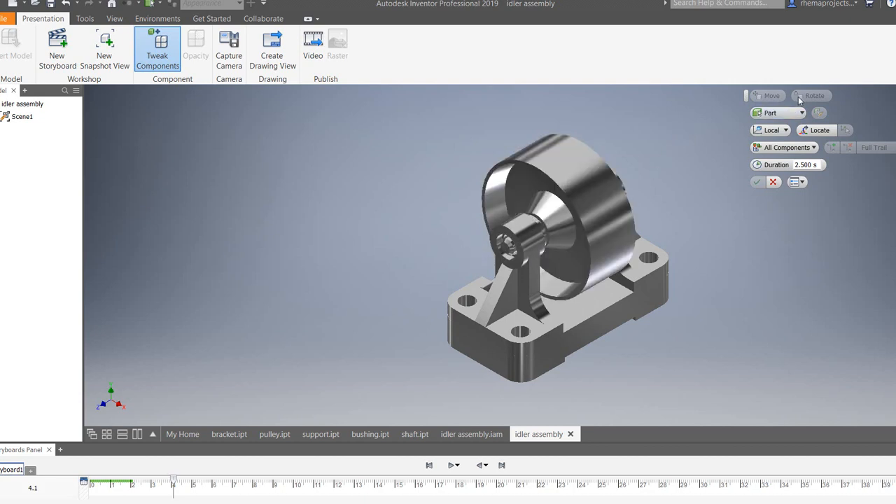
{"action": "left_click", "coordinate": [514, 239]}
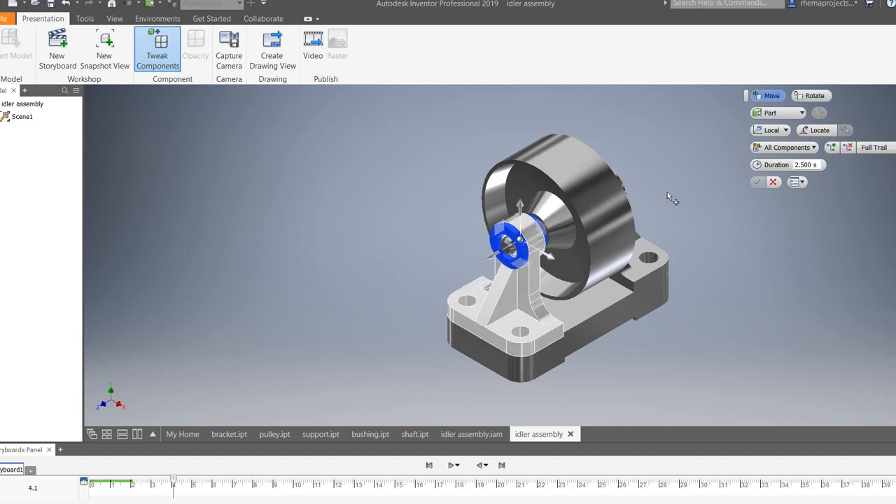
{"action": "left_click", "coordinate": [815, 96]}
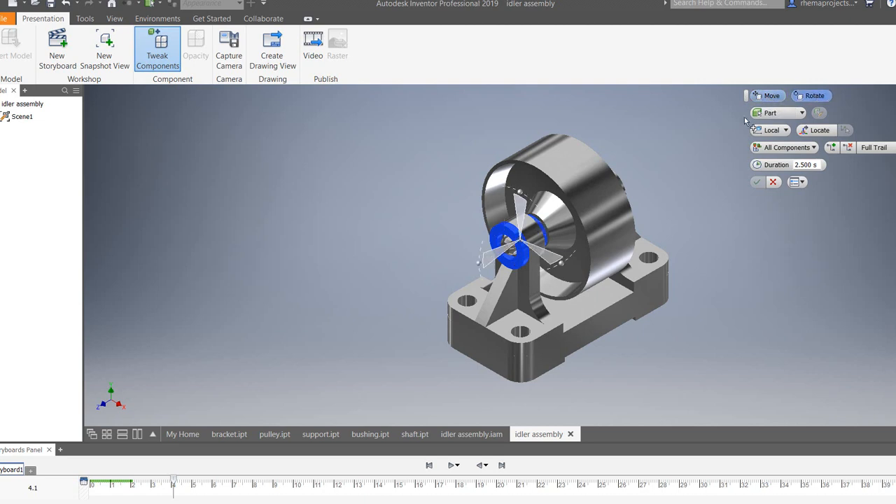
{"action": "left_click", "coordinate": [769, 95]}
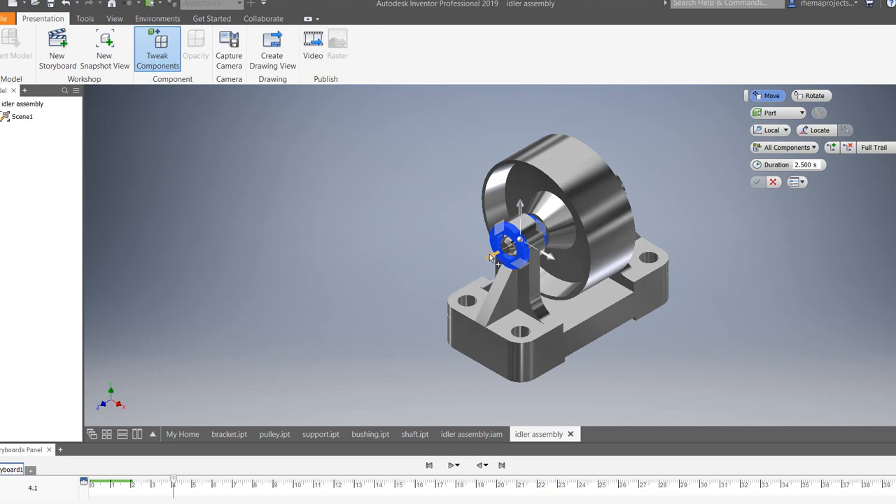
{"action": "left_click_drag", "start_coordinate": [495, 258], "coordinate": [378, 322]}
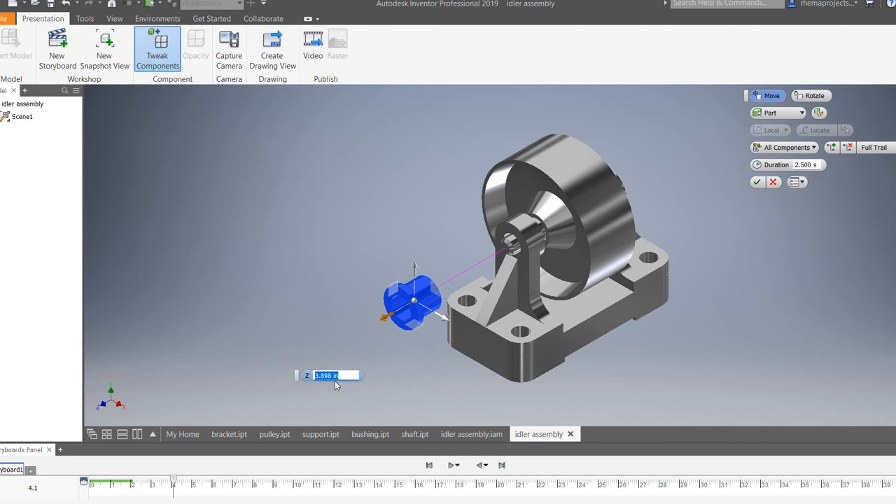
{"action": "type", "text": "5"}
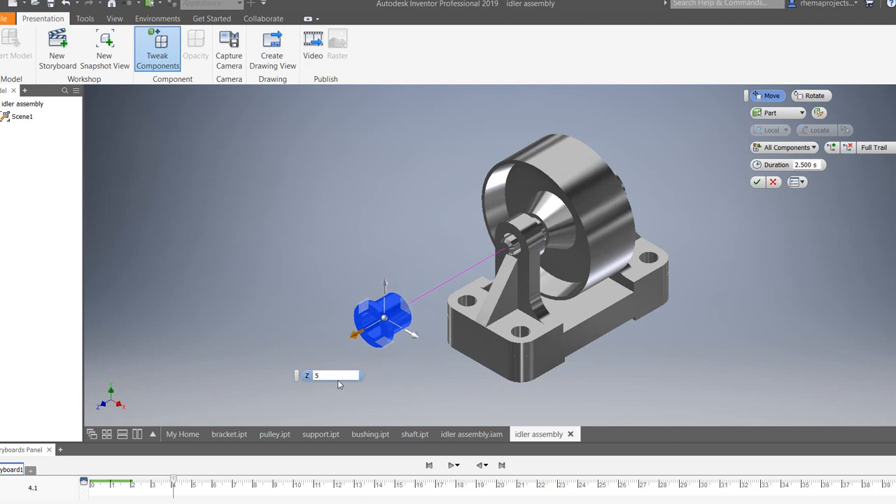
{"action": "key", "text": "BackSpace"}
{"action": "type", "text": "9"}
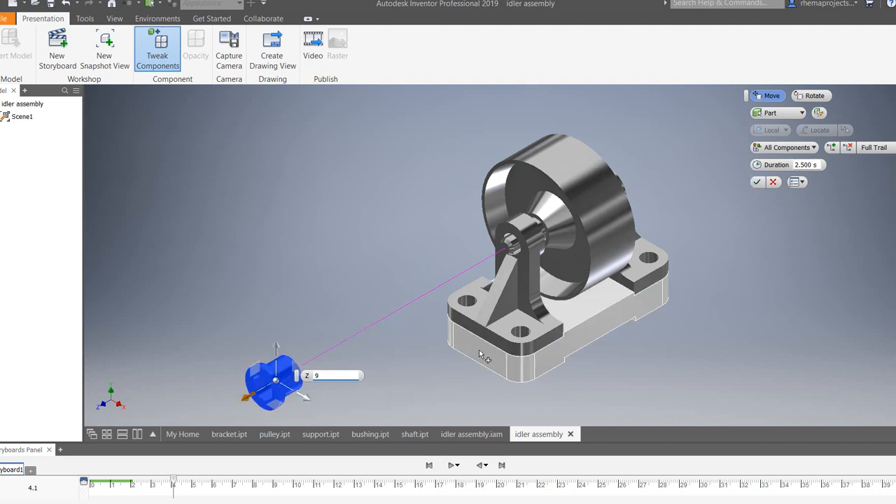
{"action": "left_click", "coordinate": [756, 183]}
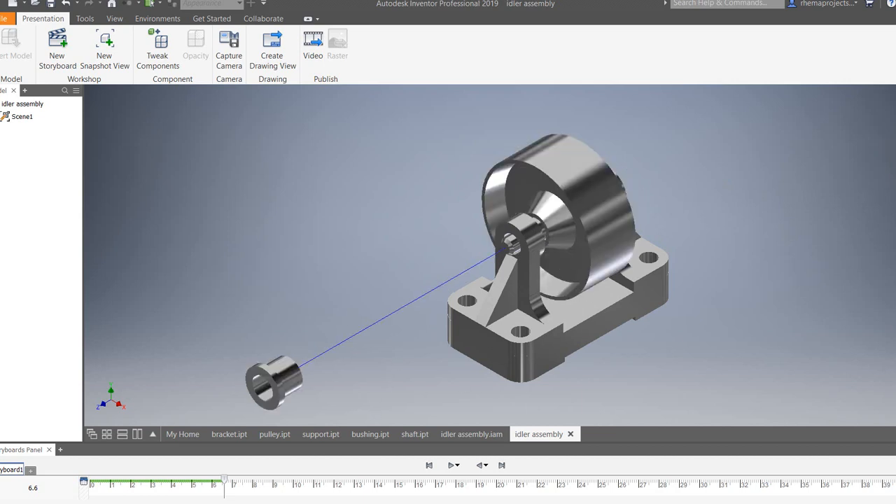
Capture a camera position of the assembly from its opposite side at 9.1 s, and return the storyboard to the start.
{"action": "left_click", "coordinate": [895, 124]}
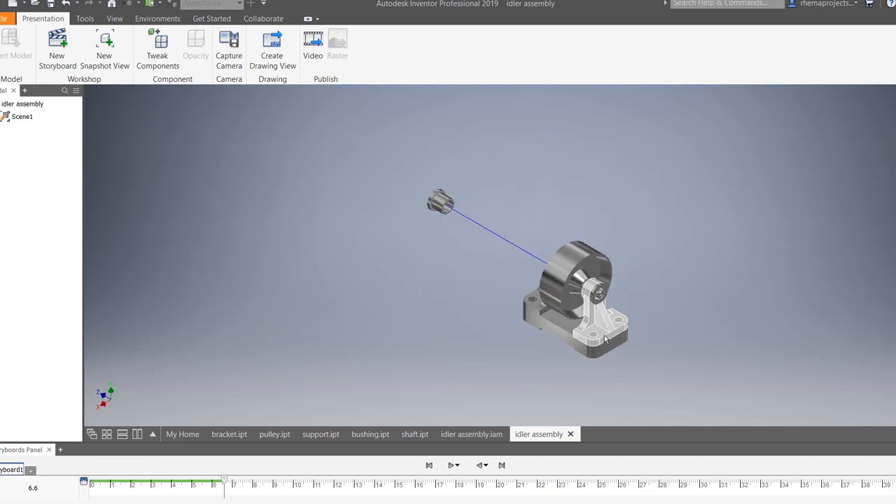
{"action": "scroll", "coordinate": [645, 306], "scroll_direction": "down", "scroll_amount": 3}
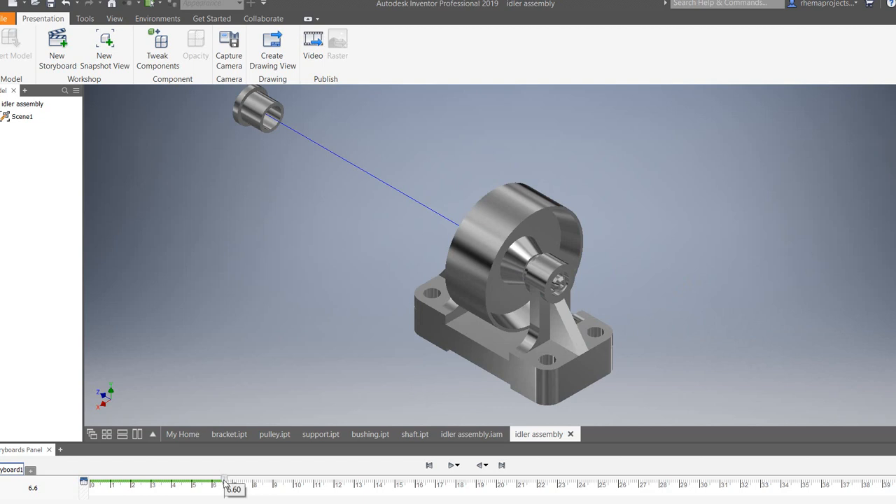
{"action": "left_click_drag", "start_coordinate": [225, 483], "coordinate": [276, 485]}
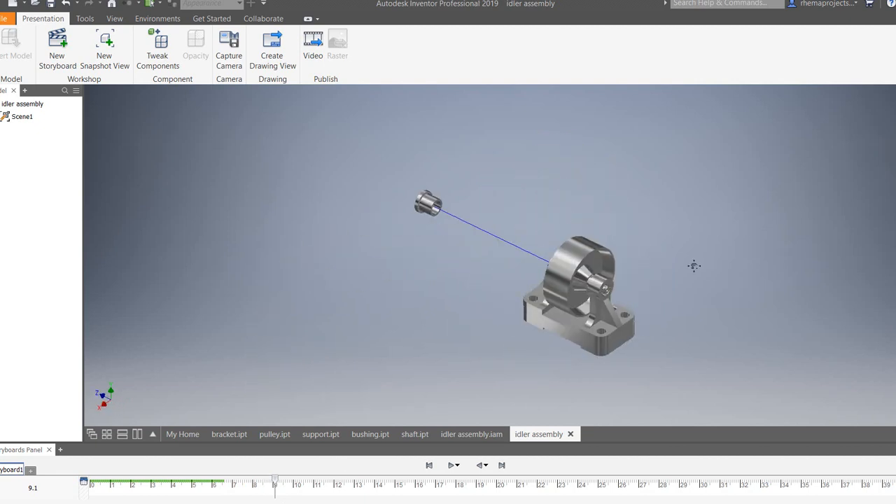
{"action": "middle_click_drag", "start_coordinate": [694, 265], "coordinate": [580, 223]}
{"action": "scroll", "coordinate": [509, 236], "scroll_direction": "down", "scroll_amount": 6}
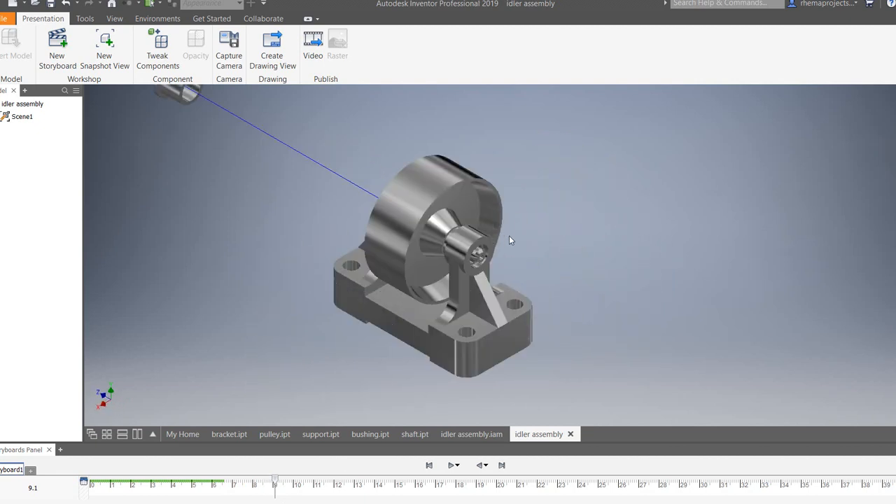
{"action": "scroll", "coordinate": [514, 234], "scroll_direction": "up", "scroll_amount": 5}
{"action": "scroll", "coordinate": [515, 237], "scroll_direction": "down", "scroll_amount": 5}
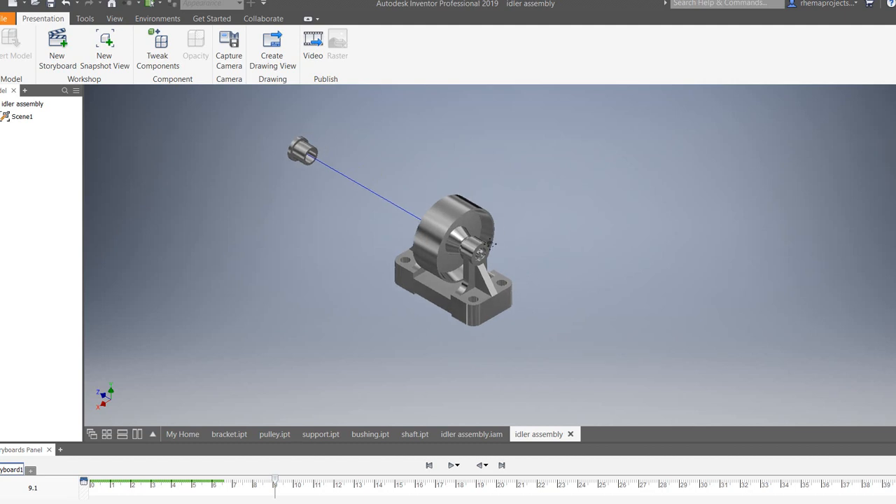
{"action": "scroll", "coordinate": [520, 258], "scroll_direction": "up", "scroll_amount": 4}
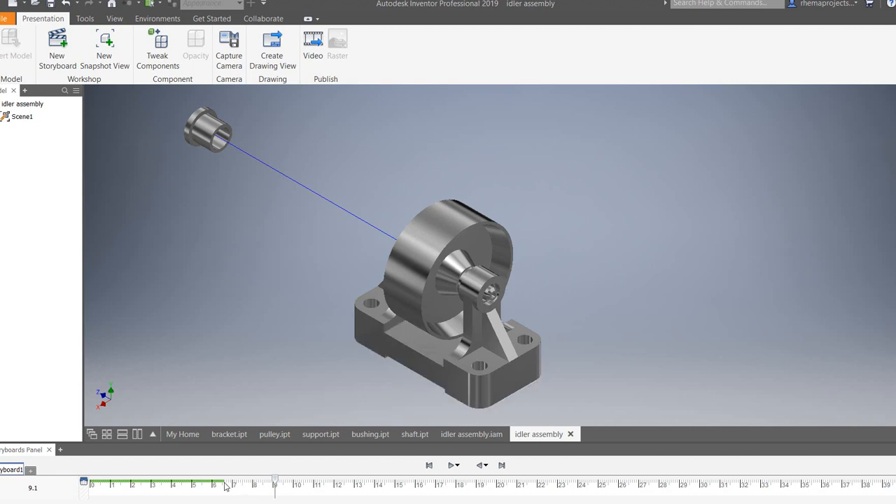
{"action": "left_click", "coordinate": [228, 49]}
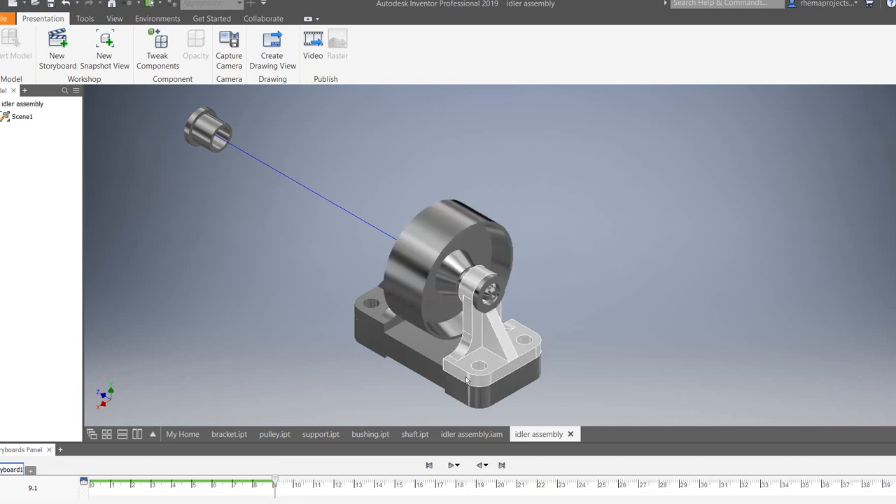
{"action": "left_click", "coordinate": [429, 465]}
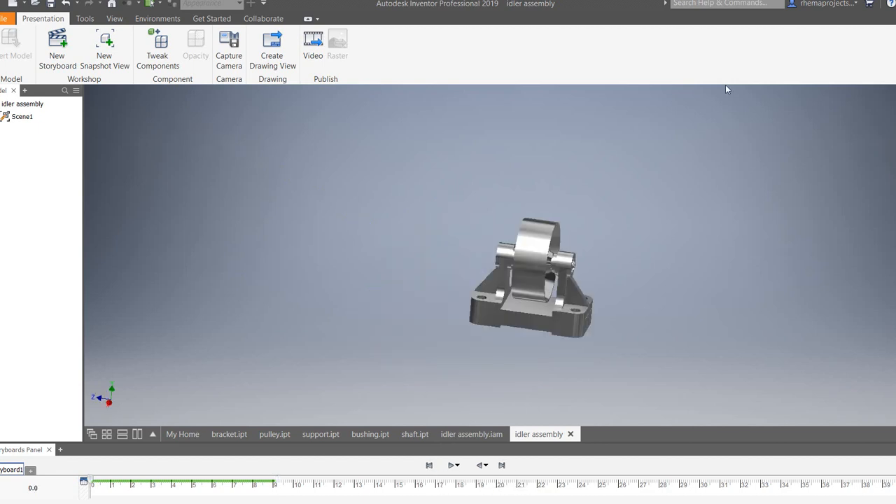
Play the storyboard, then at its 9.1 s end add a move tweak pulling the remaining bushing 6 in out of its bracket along Z.
{"action": "left_click", "coordinate": [451, 465]}
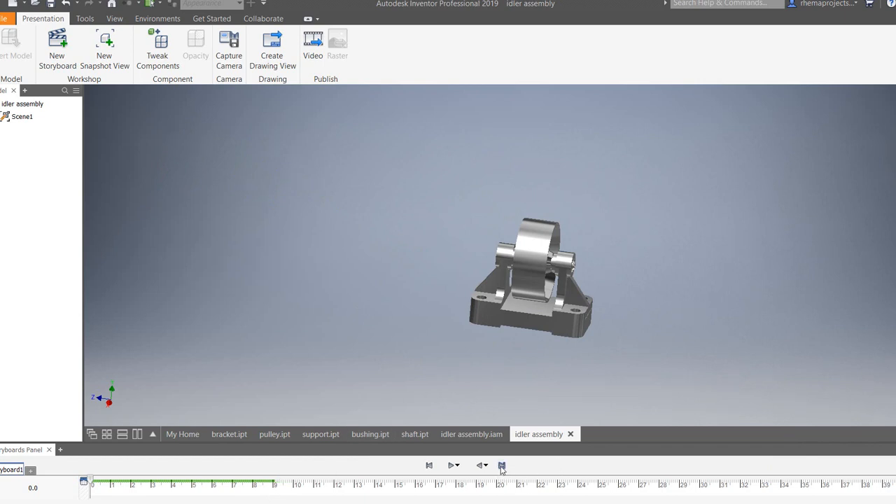
{"action": "left_click", "coordinate": [502, 465]}
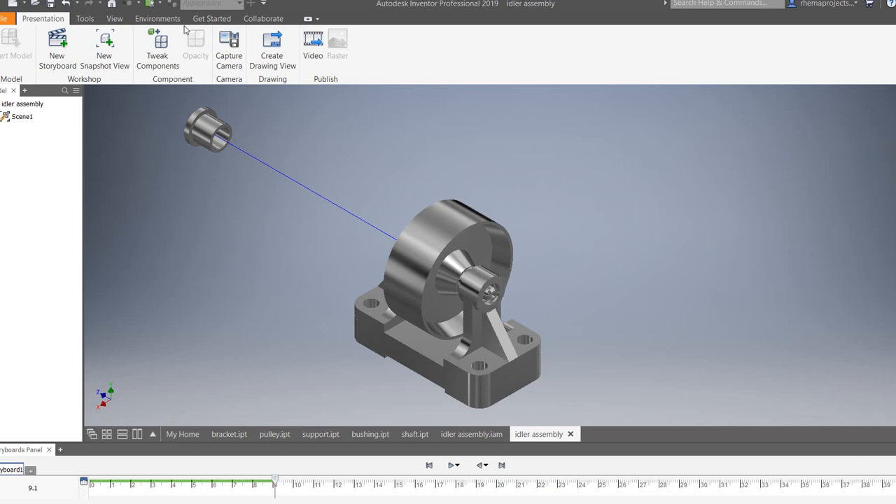
{"action": "left_click", "coordinate": [155, 52]}
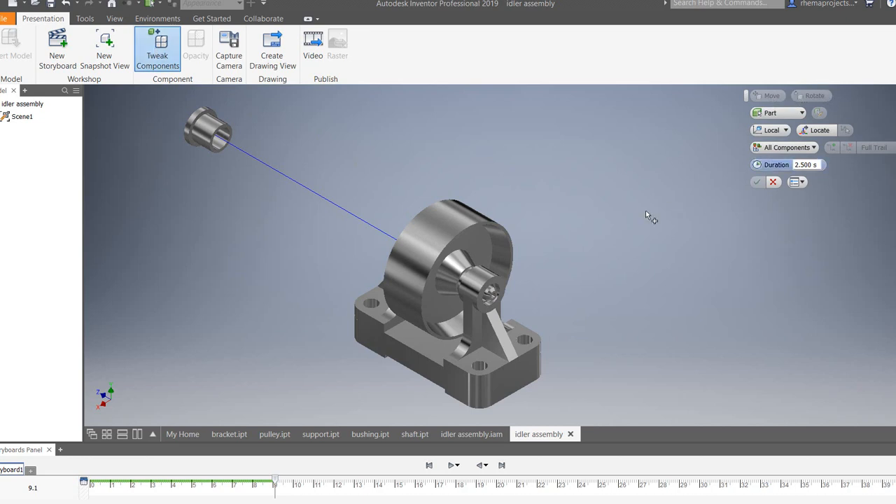
{"action": "left_click", "coordinate": [489, 285]}
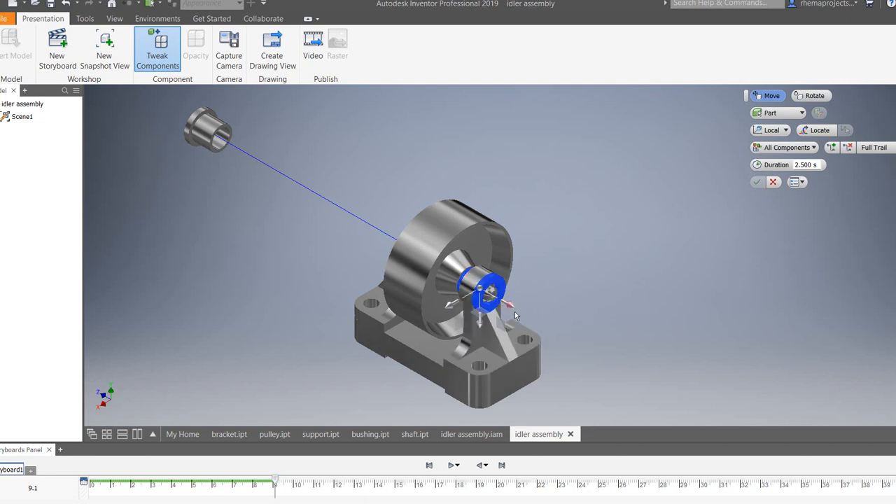
{"action": "left_click_drag", "start_coordinate": [512, 308], "coordinate": [644, 391]}
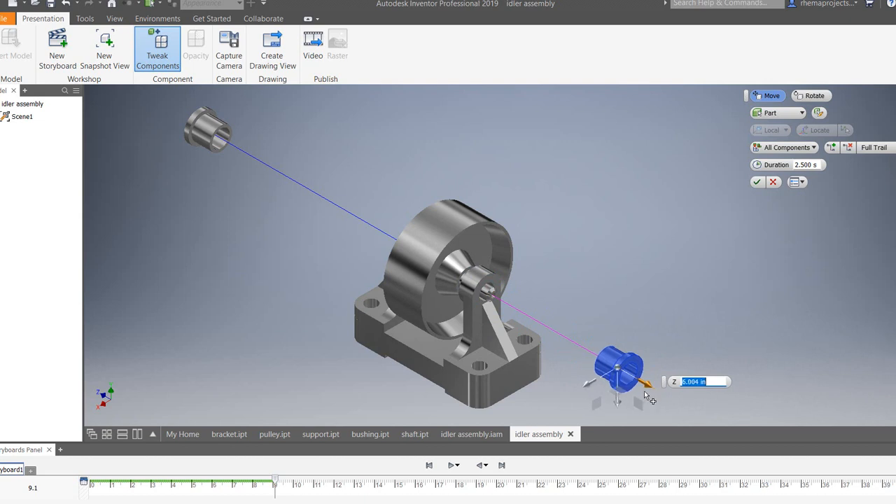
{"action": "type", "text": "6"}
{"action": "key", "text": "Return"}
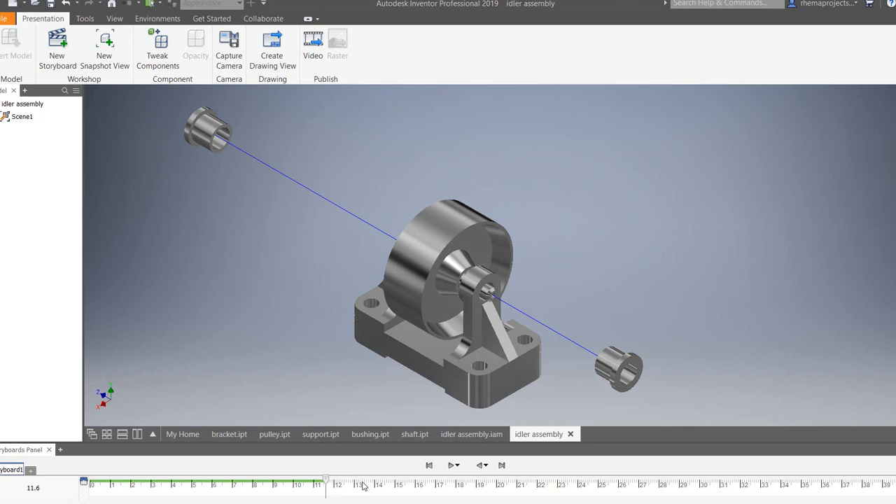
Capture a camera position at 13.6 s showing the assembly and both pulled-out bushings in an enlarged home view.
{"action": "mouse_move", "coordinate": [329, 488]}
{"action": "left_click_drag", "start_coordinate": [328, 484], "coordinate": [366, 488]}
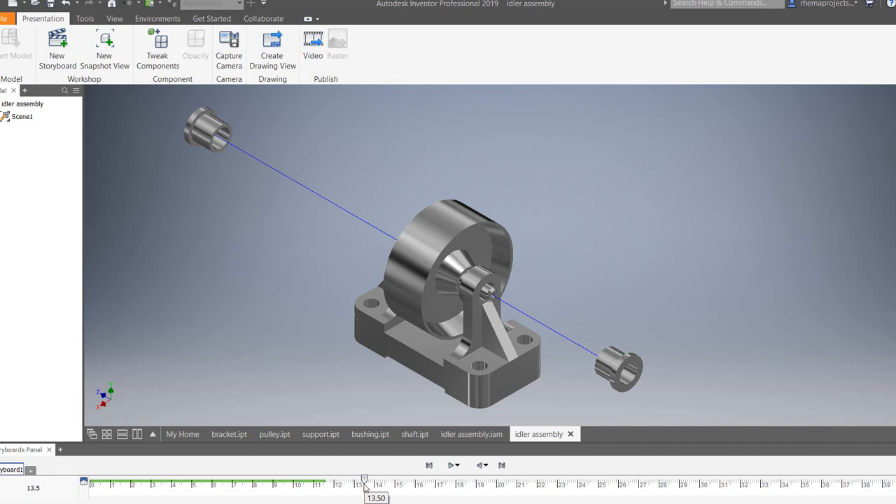
{"action": "left_click", "coordinate": [366, 488]}
{"action": "key", "text": "F6"}
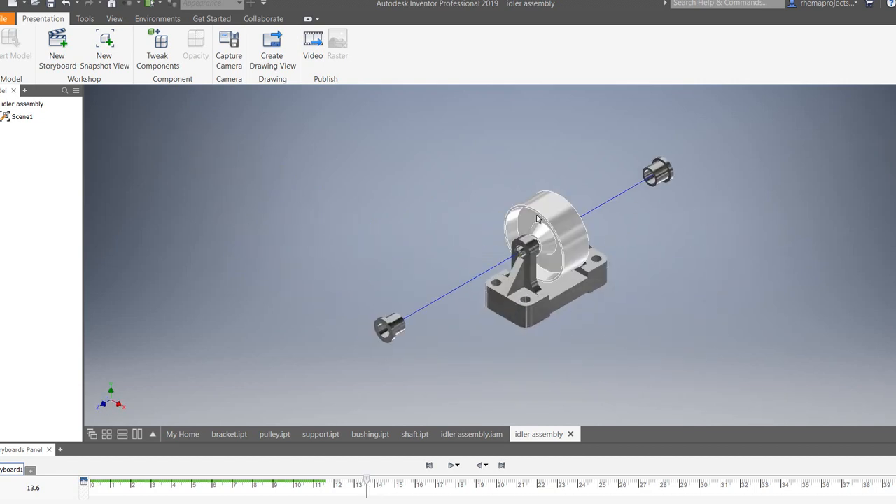
{"action": "scroll", "coordinate": [535, 214], "scroll_direction": "up", "scroll_amount": 3}
{"action": "scroll", "coordinate": [535, 214], "scroll_direction": "down", "scroll_amount": 3}
{"action": "scroll", "coordinate": [536, 208], "scroll_direction": "up", "scroll_amount": 4}
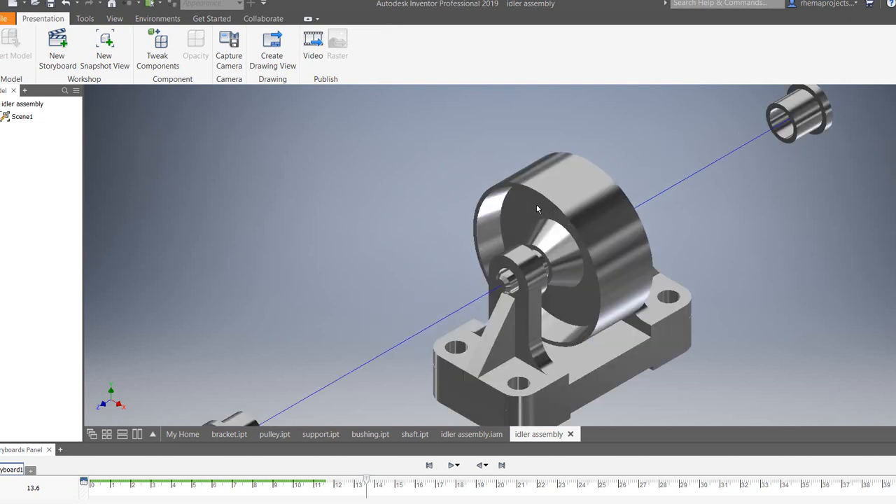
{"action": "scroll", "coordinate": [536, 209], "scroll_direction": "down", "scroll_amount": 2}
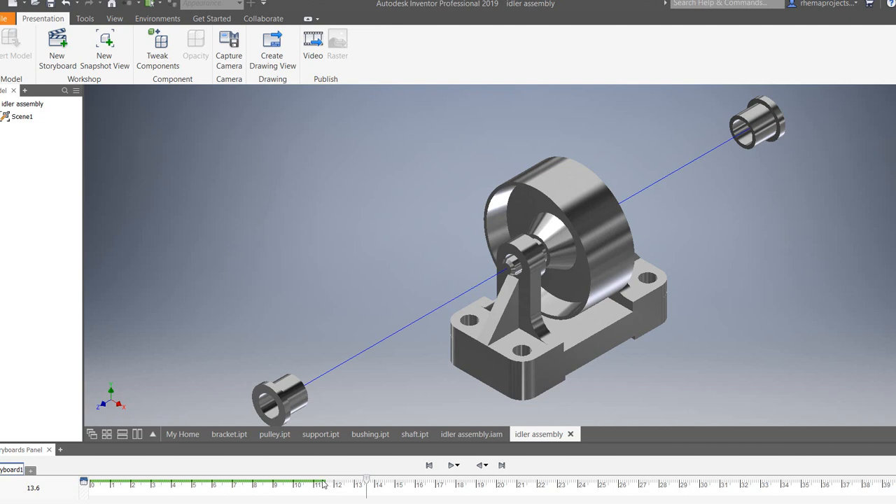
{"action": "mouse_move", "coordinate": [364, 485]}
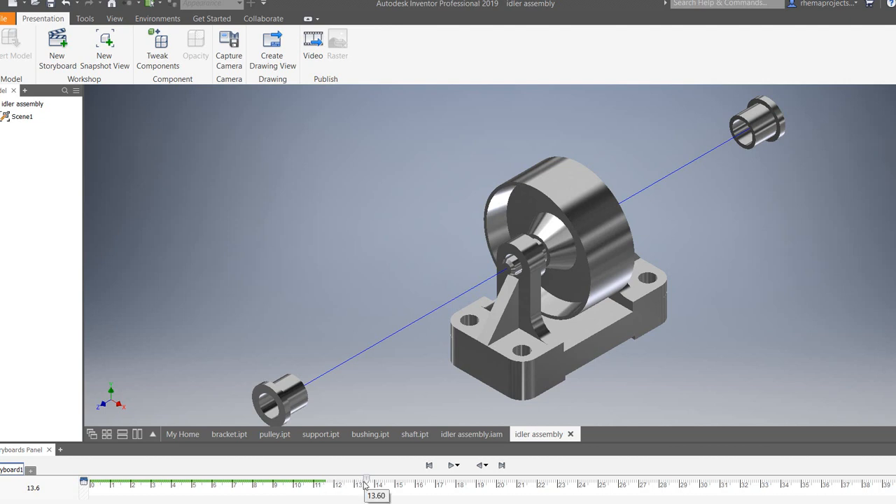
{"action": "left_click", "coordinate": [236, 43]}
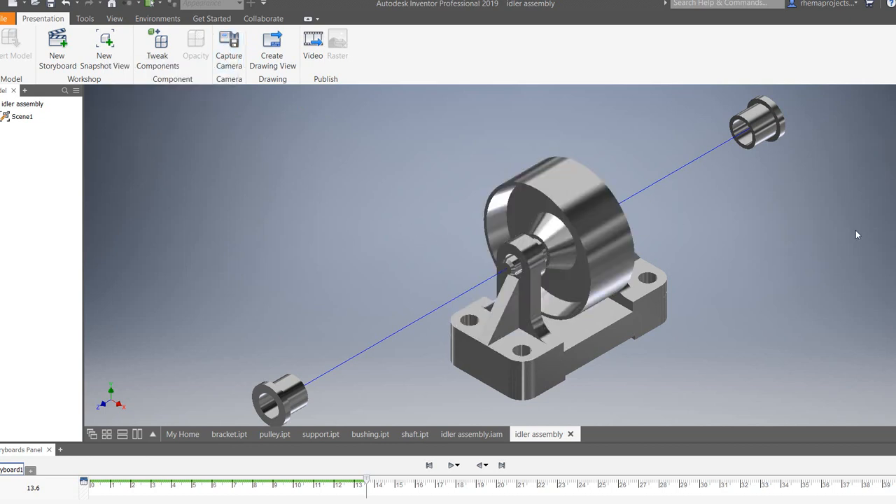
At 13.6 s on the timeline, add a move tweak pulling the shaft about 6.28 in out of the pulley along Z.
{"action": "left_click", "coordinate": [161, 58]}
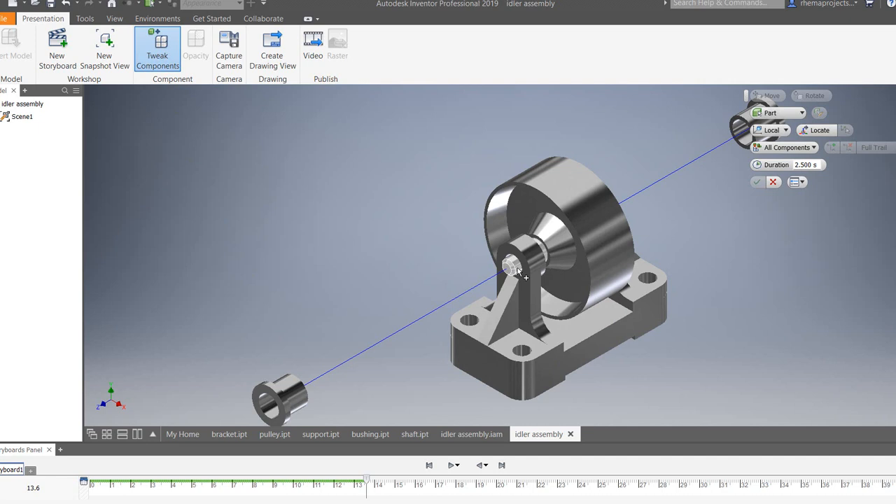
{"action": "mouse_move", "coordinate": [518, 267]}
{"action": "left_click", "coordinate": [514, 267]}
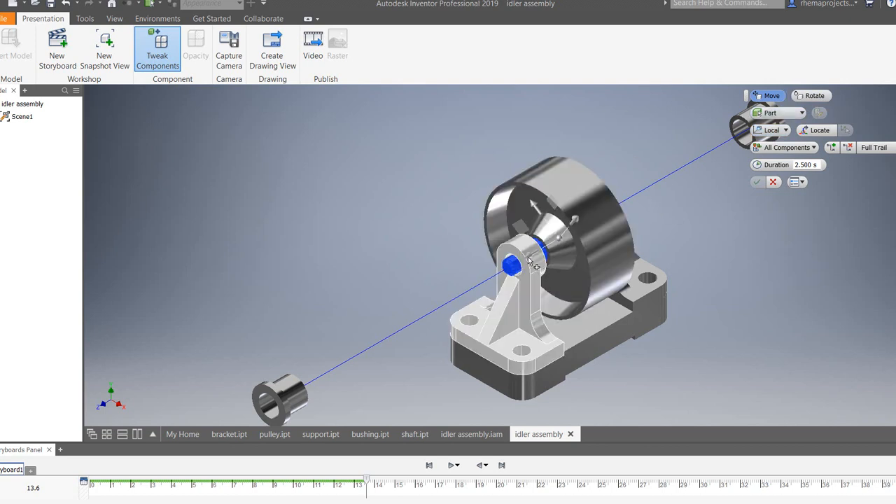
{"action": "left_click_drag", "start_coordinate": [533, 259], "coordinate": [363, 353]}
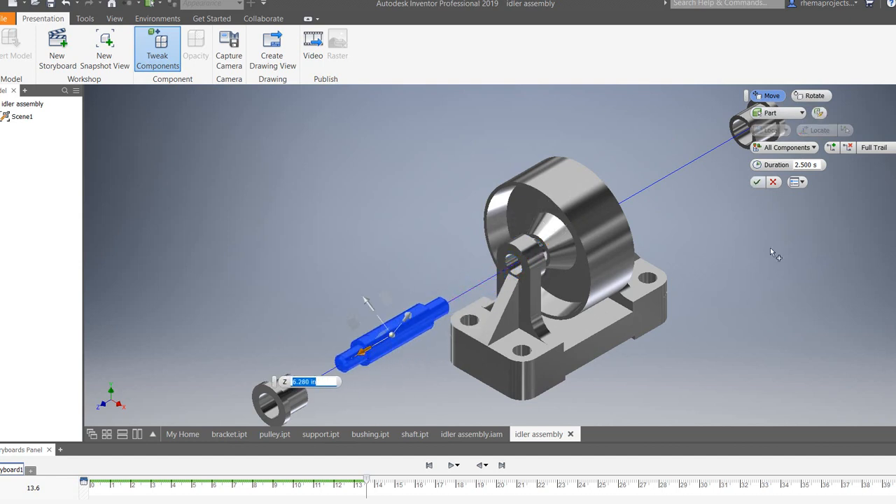
{"action": "left_click", "coordinate": [757, 183]}
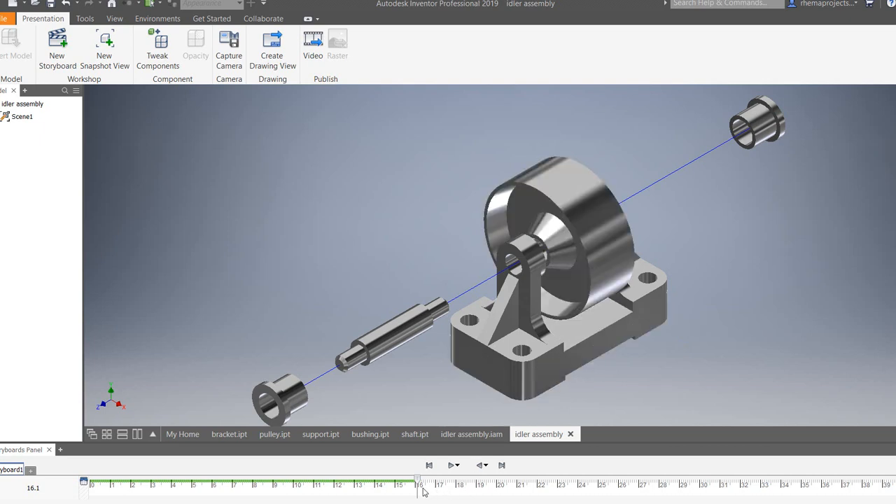
Capture a camera position at 17.2 s framing the assembly, shaft and both bushings in the home view.
{"action": "left_click_drag", "start_coordinate": [423, 492], "coordinate": [440, 488]}
{"action": "scroll", "coordinate": [644, 286], "scroll_direction": "down", "scroll_amount": 3}
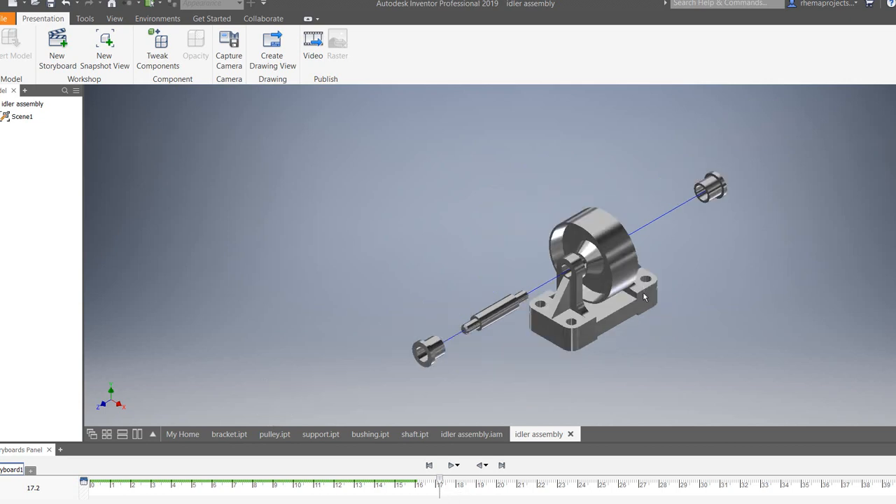
{"action": "middle_click_drag", "start_coordinate": [644, 298], "coordinate": [623, 299]}
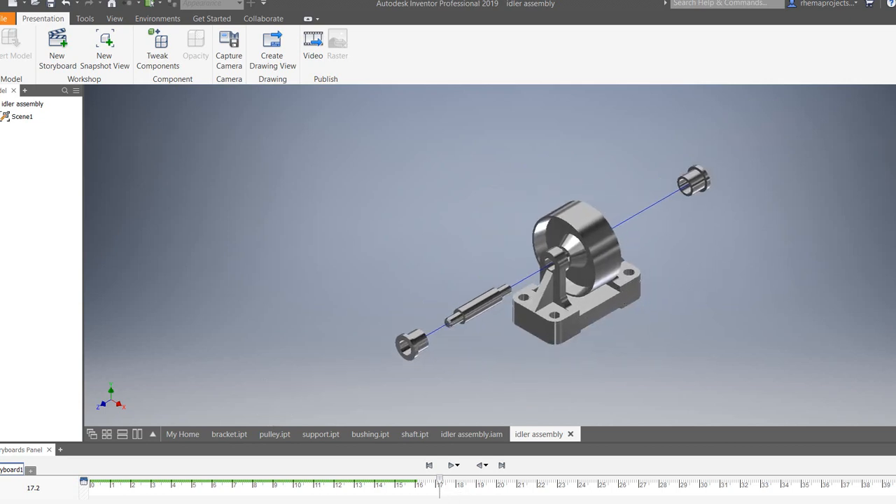
{"action": "key", "text": "F6"}
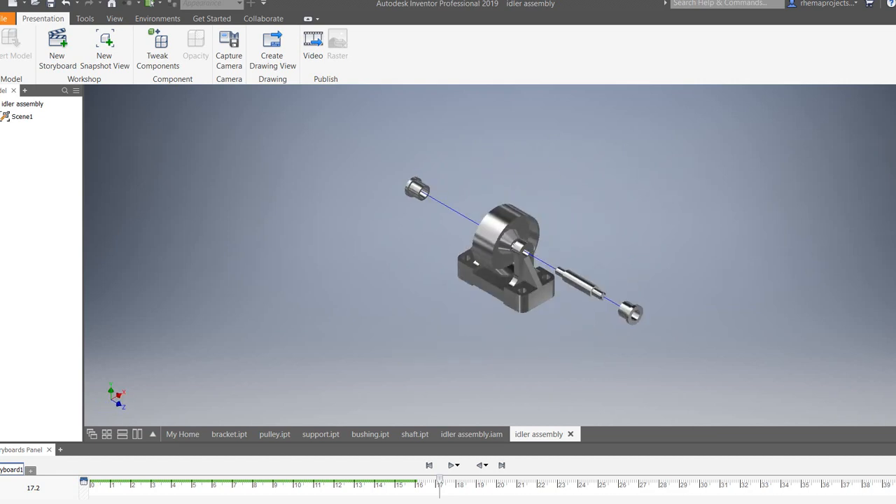
{"action": "key", "text": "F6"}
{"action": "scroll", "coordinate": [584, 238], "scroll_direction": "down", "scroll_amount": 4}
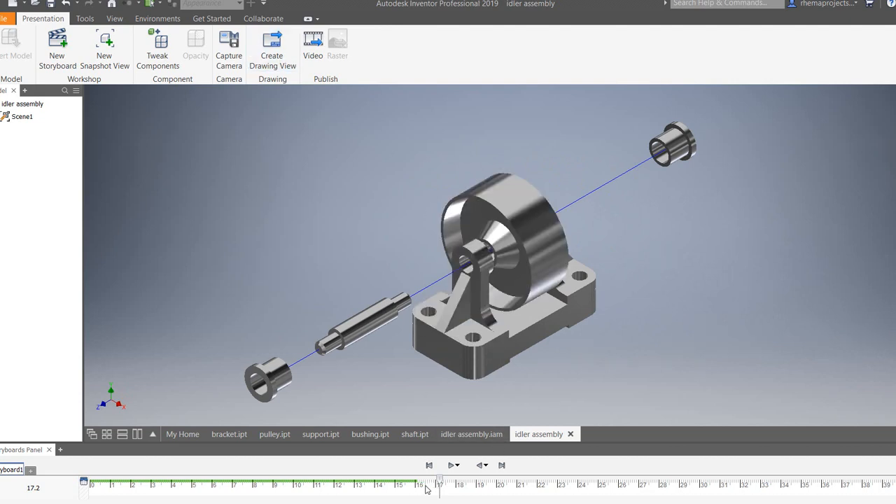
{"action": "left_click", "coordinate": [229, 49]}
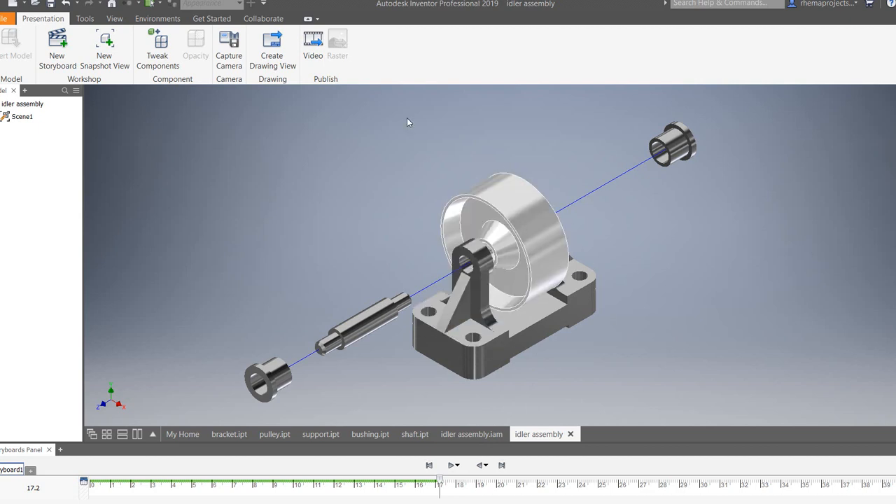
At 17.2 s on the timeline, add a rotate tweak spinning the pulley -615 degrees about its axis.
{"action": "left_click", "coordinate": [159, 56]}
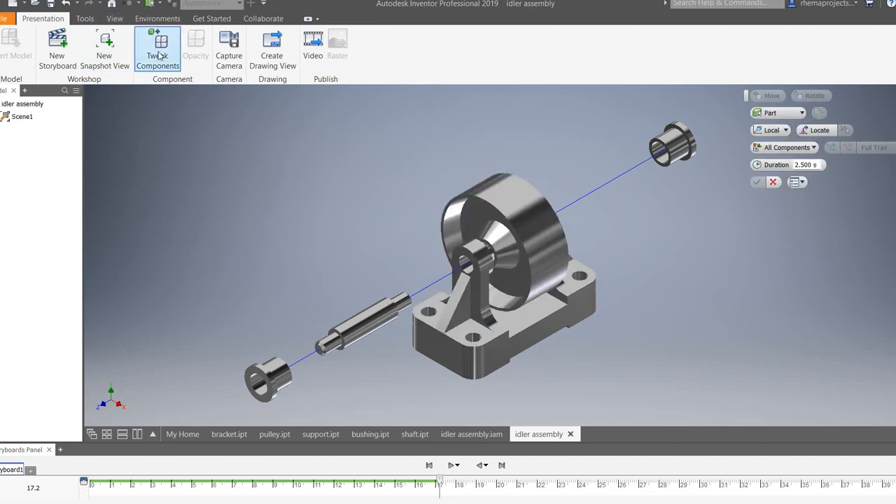
{"action": "left_click", "coordinate": [503, 222]}
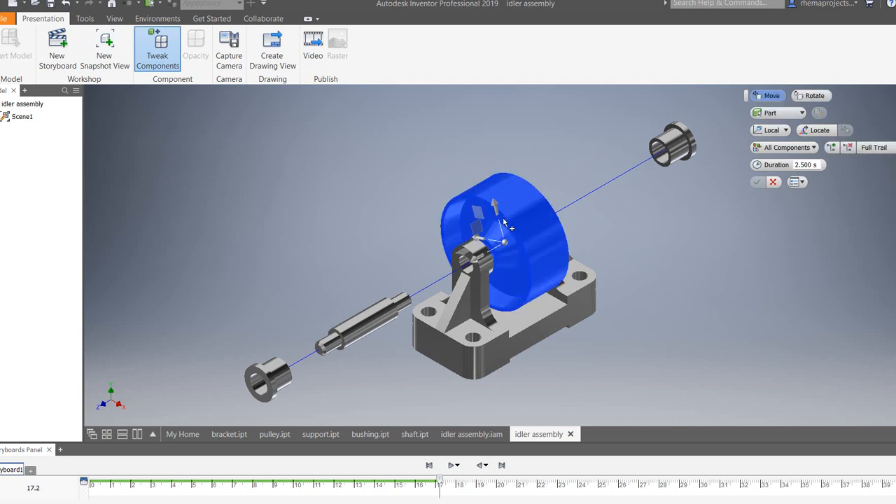
{"action": "left_click", "coordinate": [817, 96]}
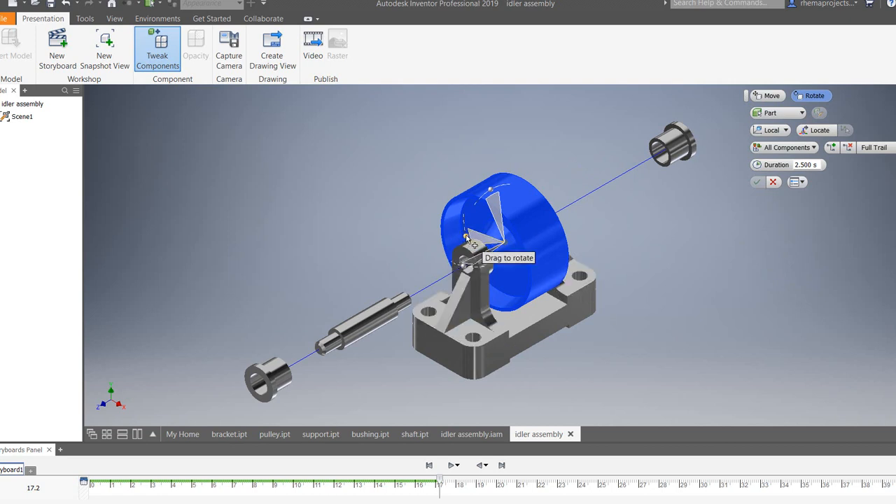
{"action": "left_click_drag", "start_coordinate": [468, 240], "coordinate": [533, 312]}
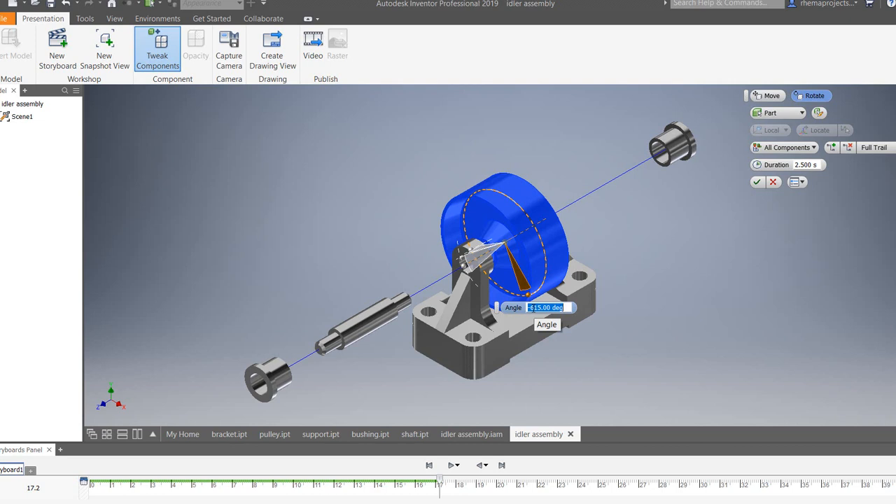
{"action": "left_click", "coordinate": [757, 183]}
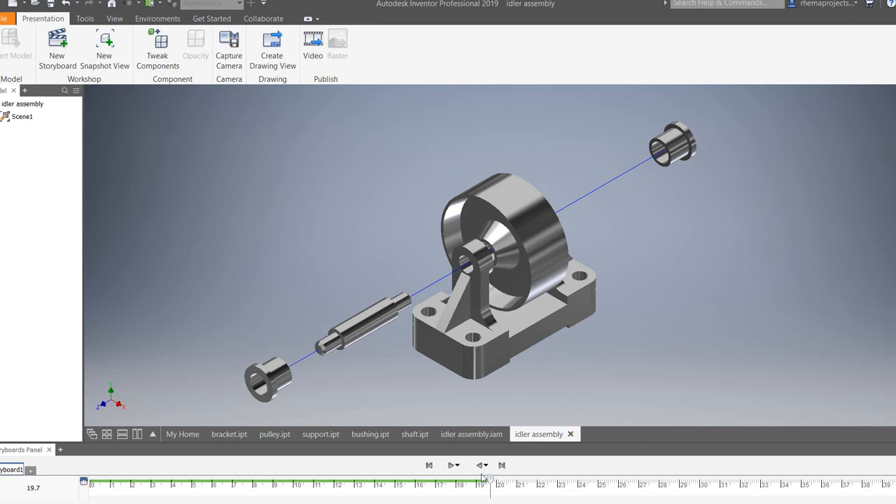
Play the storyboard from its start to review the animation, and return to its end.
{"action": "left_click", "coordinate": [429, 466]}
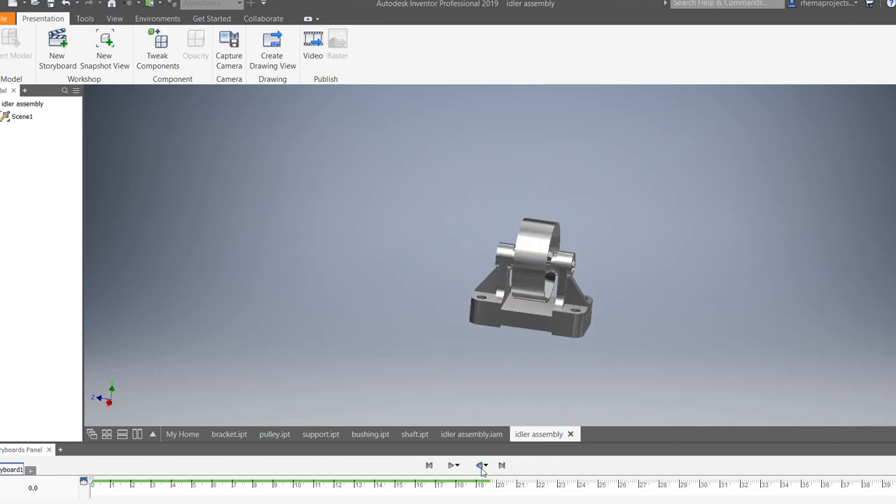
{"action": "left_click", "coordinate": [451, 466]}
{"action": "left_click", "coordinate": [501, 465]}
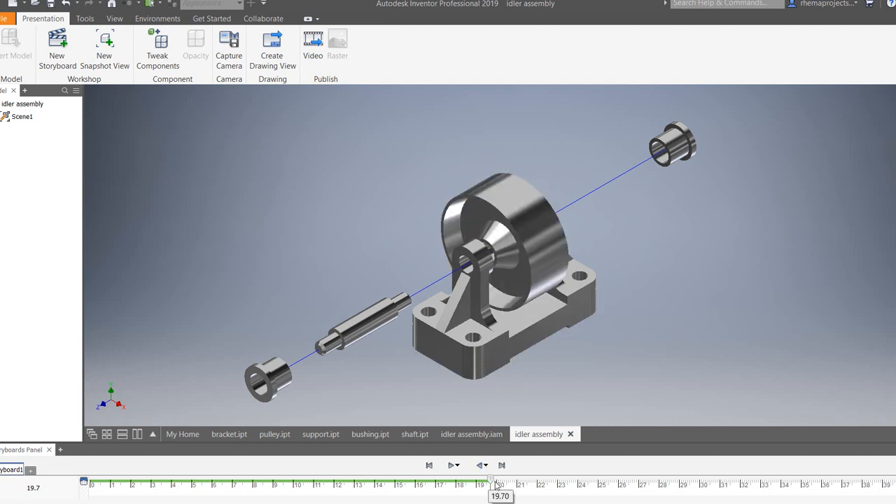
At 21.9 s on the timeline, add a move tweak lifting the pulley out of the bracket by about -3.35 in along Z.
{"action": "left_click_drag", "start_coordinate": [495, 483], "coordinate": [537, 490]}
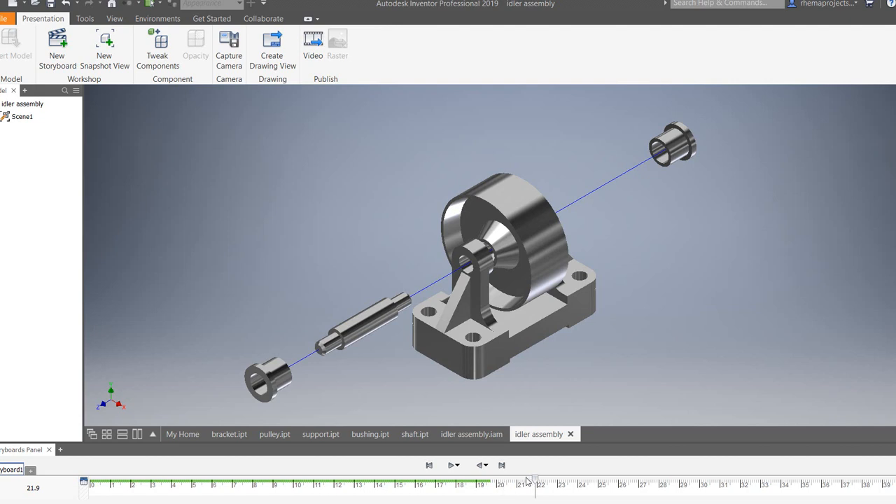
{"action": "left_click", "coordinate": [159, 49]}
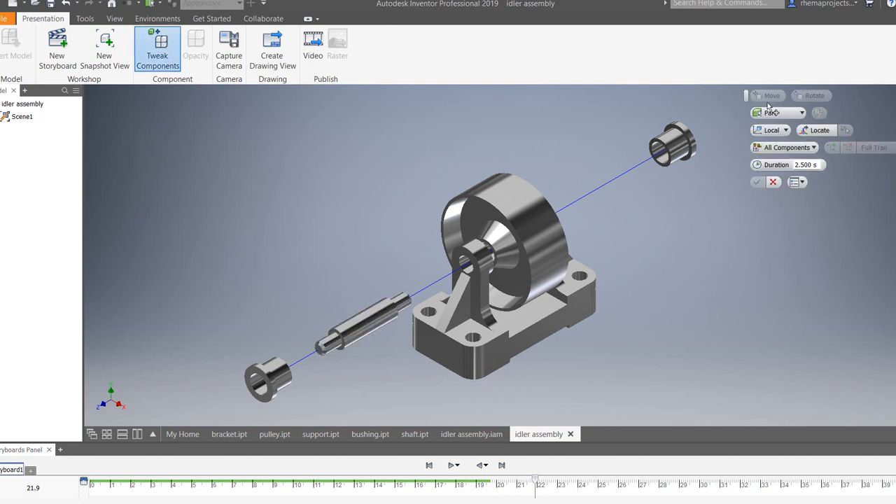
{"action": "left_click", "coordinate": [527, 239]}
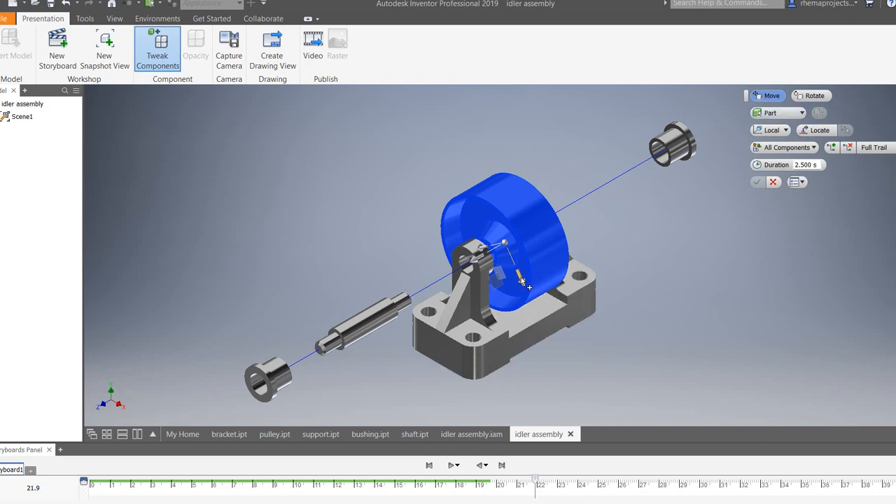
{"action": "left_click_drag", "start_coordinate": [521, 279], "coordinate": [444, 194]}
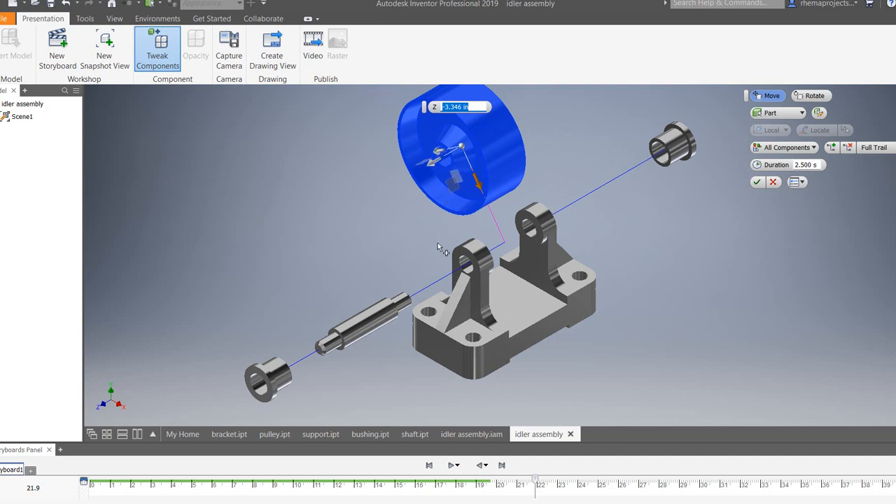
{"action": "left_click", "coordinate": [756, 183]}
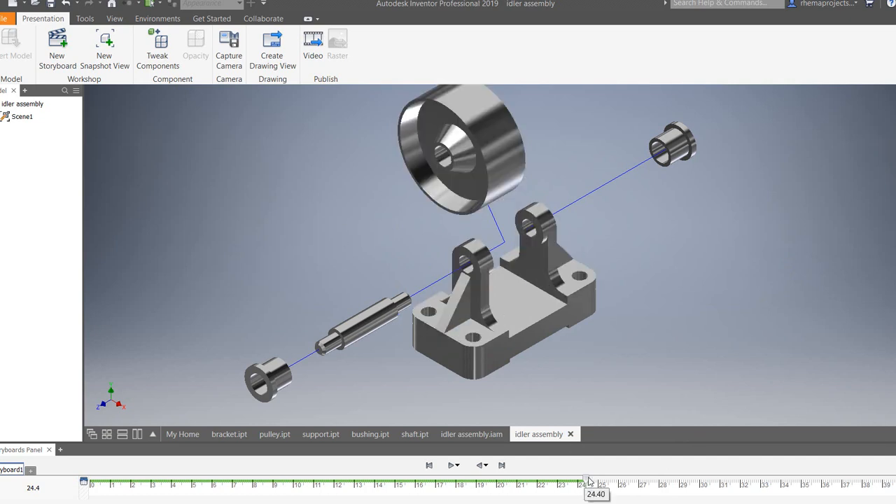
At 26.2 s on the timeline, capture a camera position with the whole exploded assembly zoomed out and shifted to leave room above it.
{"action": "left_click_drag", "start_coordinate": [588, 482], "coordinate": [623, 485]}
{"action": "scroll", "coordinate": [717, 213], "scroll_direction": "up", "scroll_amount": 5}
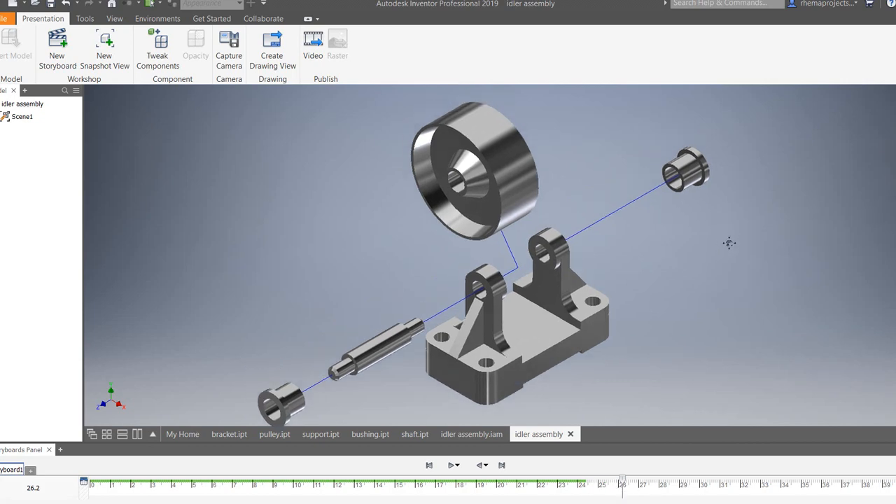
{"action": "scroll", "coordinate": [733, 256], "scroll_direction": "down", "scroll_amount": 10}
{"action": "scroll", "coordinate": [733, 256], "scroll_direction": "up", "scroll_amount": 3}
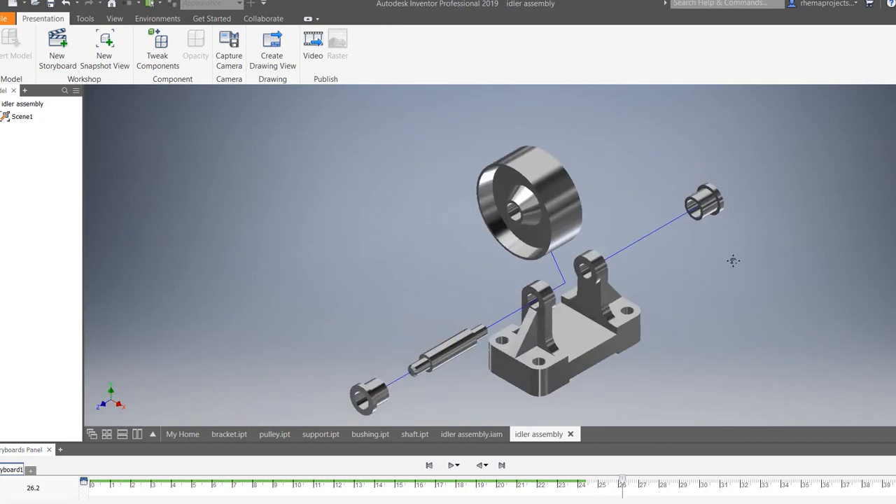
{"action": "middle_click_drag", "start_coordinate": [732, 282], "coordinate": [725, 298]}
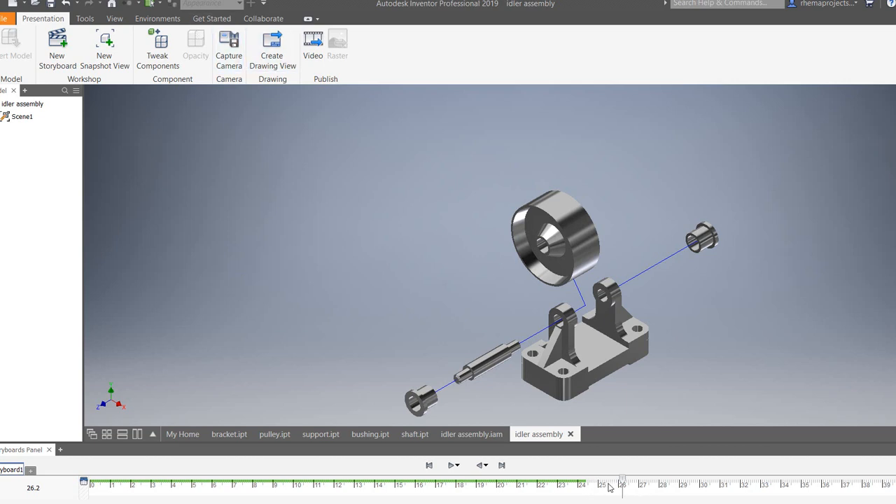
{"action": "left_click", "coordinate": [239, 54]}
At 28.2 s on the timeline, add a move tweak lifting both supports off the bracket base by about 11.6 in along Y.
{"action": "left_click_drag", "start_coordinate": [626, 488], "coordinate": [663, 488]}
{"action": "left_click", "coordinate": [158, 50]}
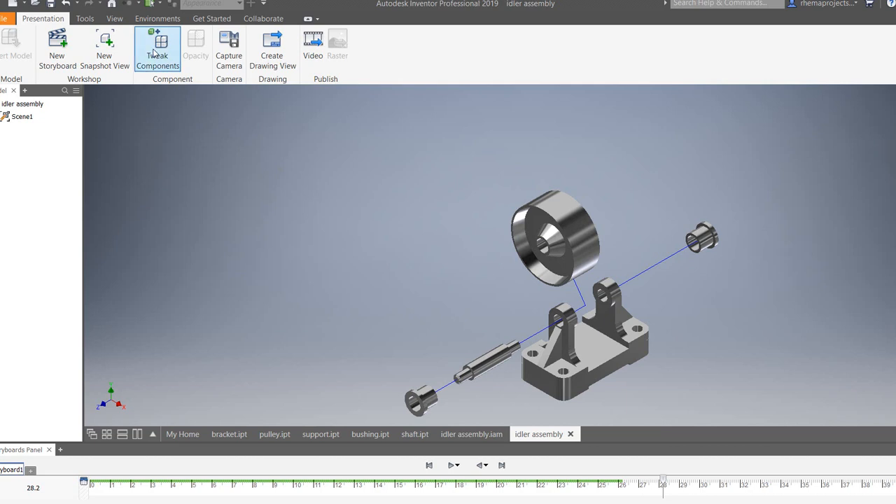
{"action": "left_click", "coordinate": [555, 368]}
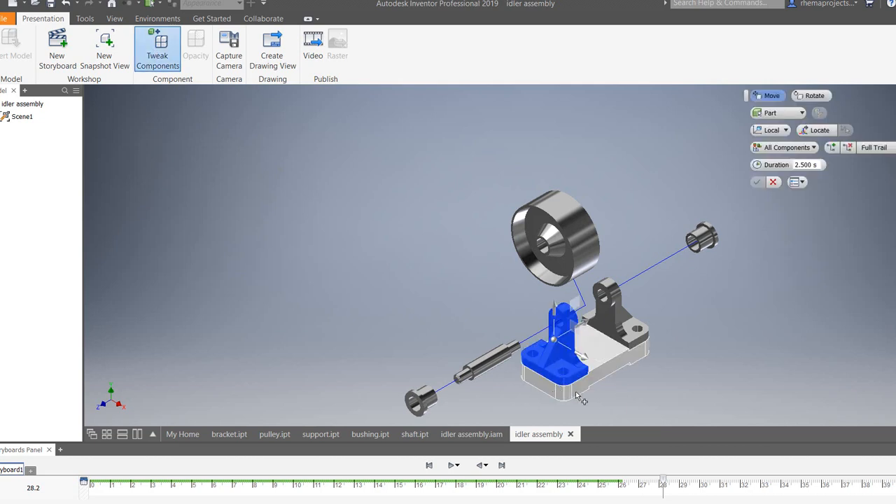
{"action": "left_click", "coordinate": [624, 357], "text": "ctrl"}
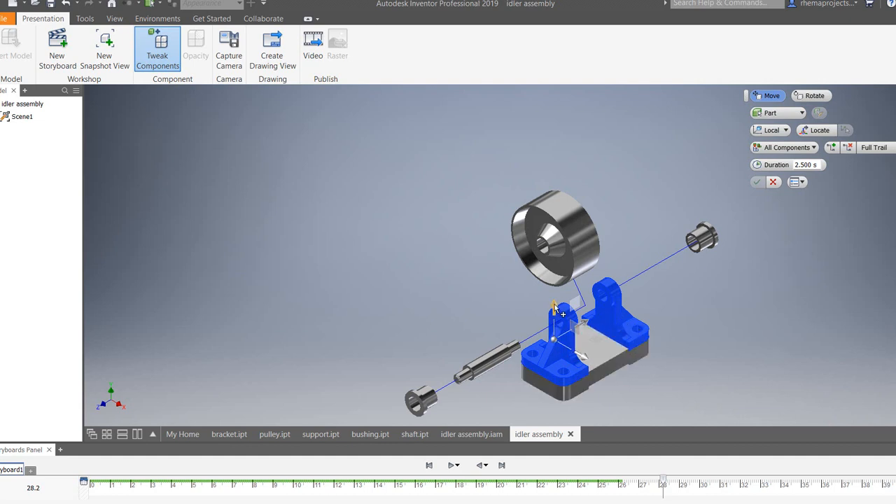
{"action": "left_click_drag", "start_coordinate": [554, 308], "coordinate": [521, 93]}
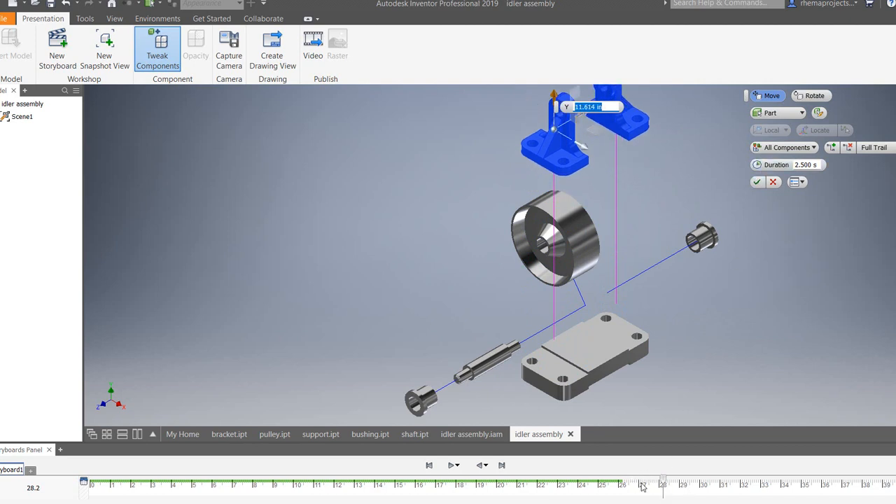
{"action": "left_click", "coordinate": [757, 183]}
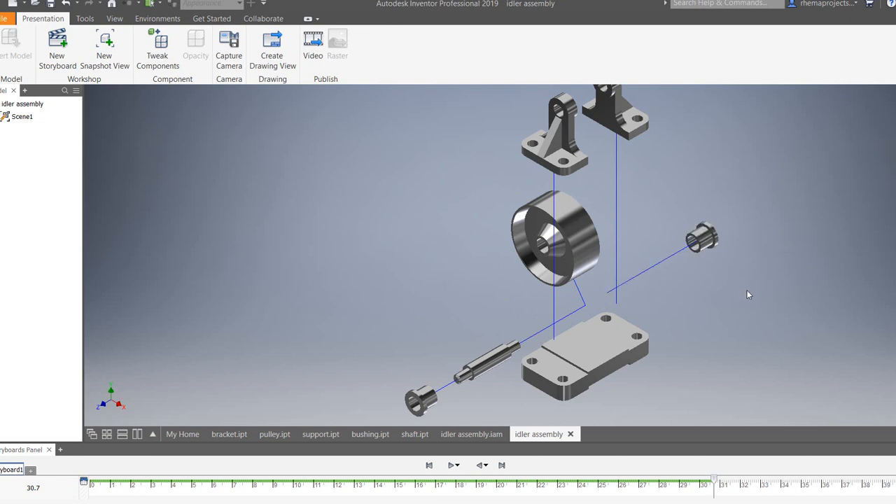
Hide the current trail segments of the far-side bushing, both supports and the shaft.
{"action": "right_click", "coordinate": [629, 283]}
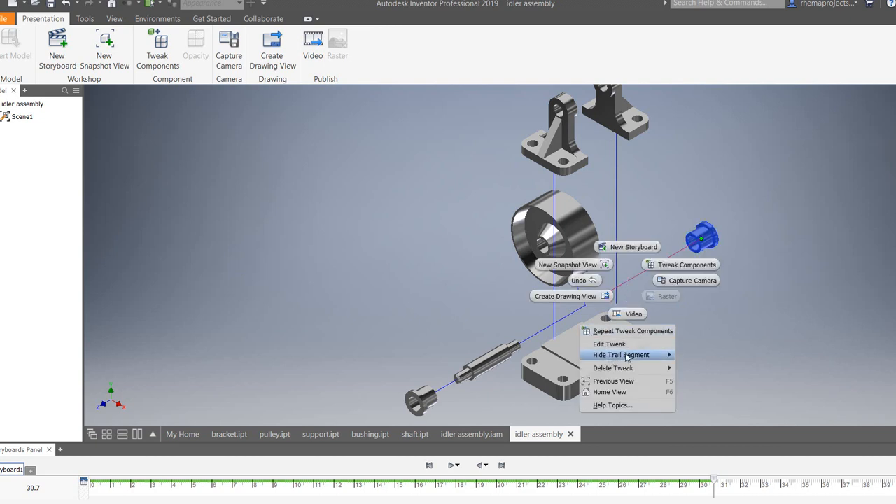
{"action": "mouse_move", "coordinate": [672, 359]}
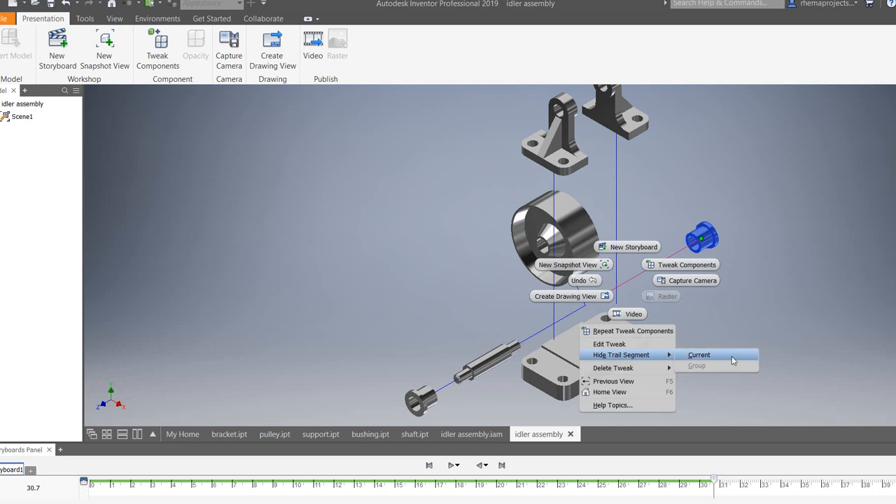
{"action": "left_click", "coordinate": [732, 356]}
{"action": "right_click", "coordinate": [617, 190]}
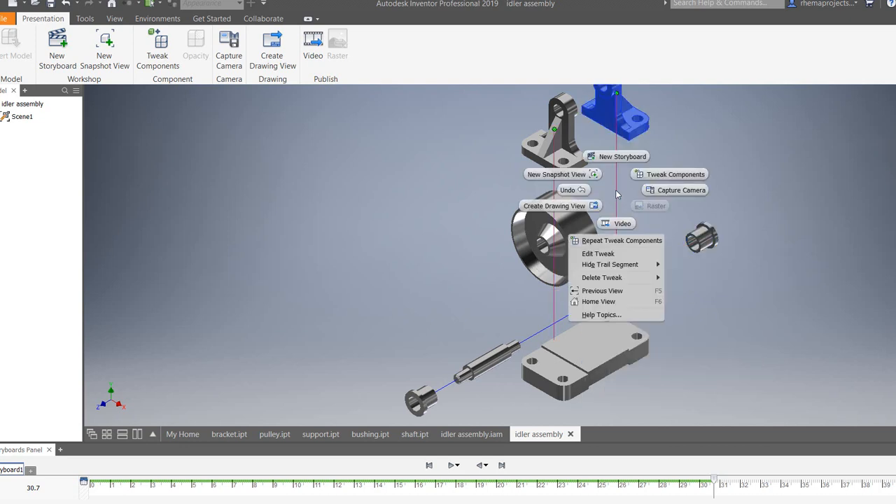
{"action": "mouse_move", "coordinate": [653, 266]}
{"action": "left_click", "coordinate": [690, 264]}
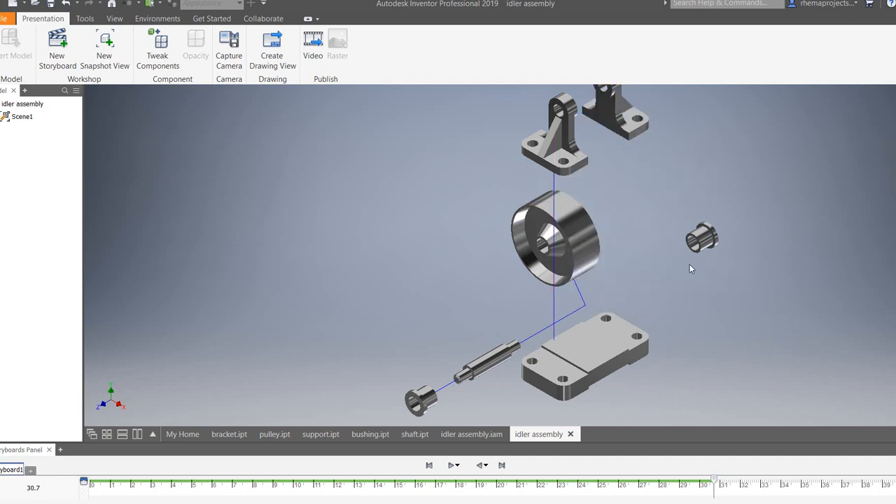
{"action": "right_click", "coordinate": [554, 190]}
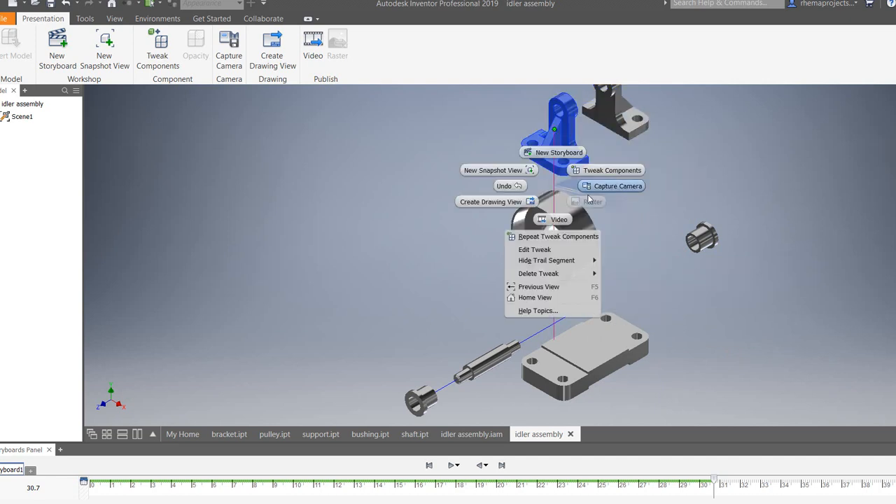
{"action": "mouse_move", "coordinate": [591, 264]}
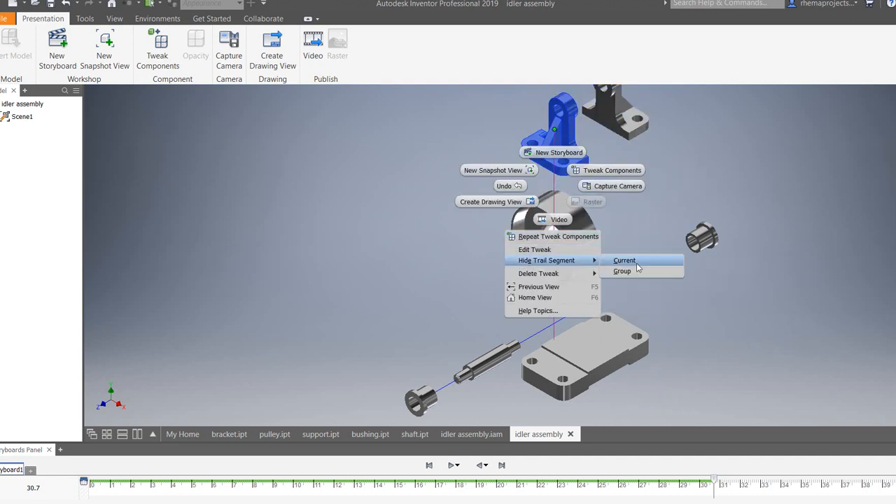
{"action": "left_click", "coordinate": [637, 261]}
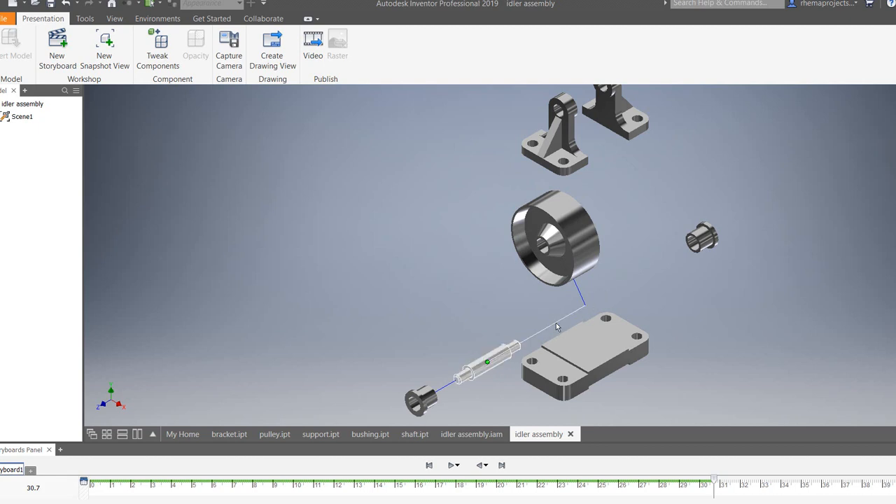
{"action": "right_click", "coordinate": [558, 321]}
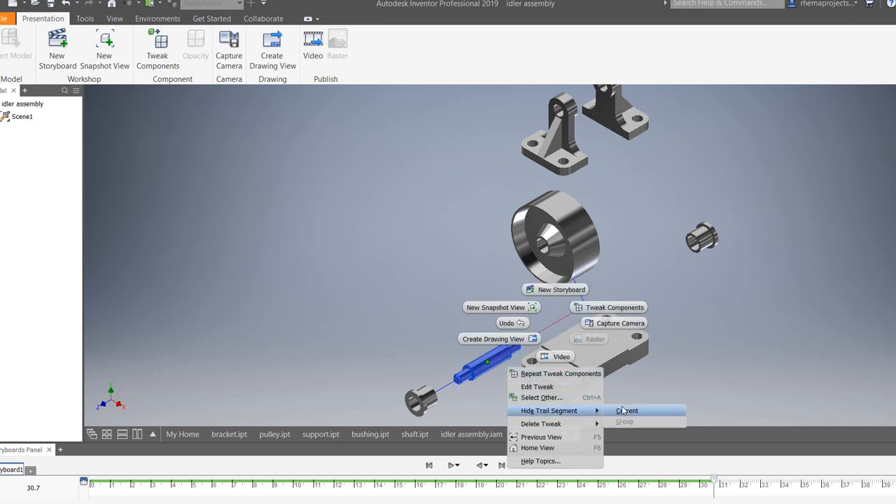
{"action": "left_click", "coordinate": [625, 411]}
{"action": "right_click", "coordinate": [579, 296]}
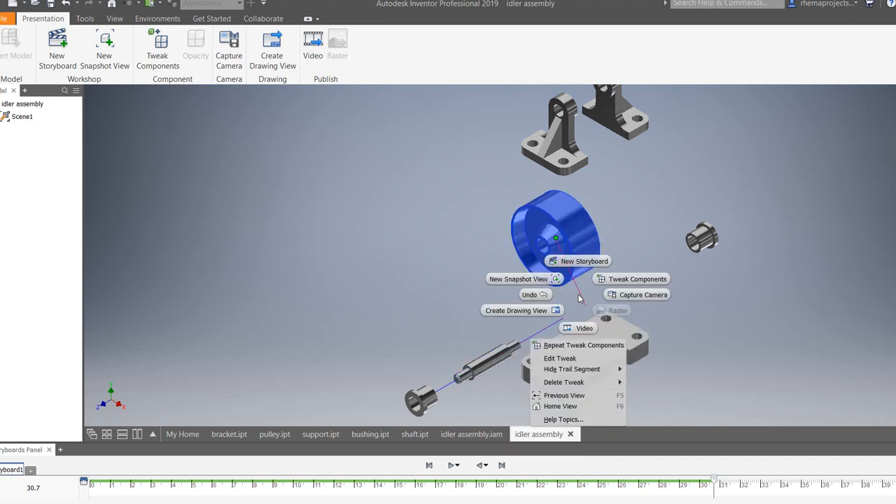
{"action": "left_click", "coordinate": [642, 262]}
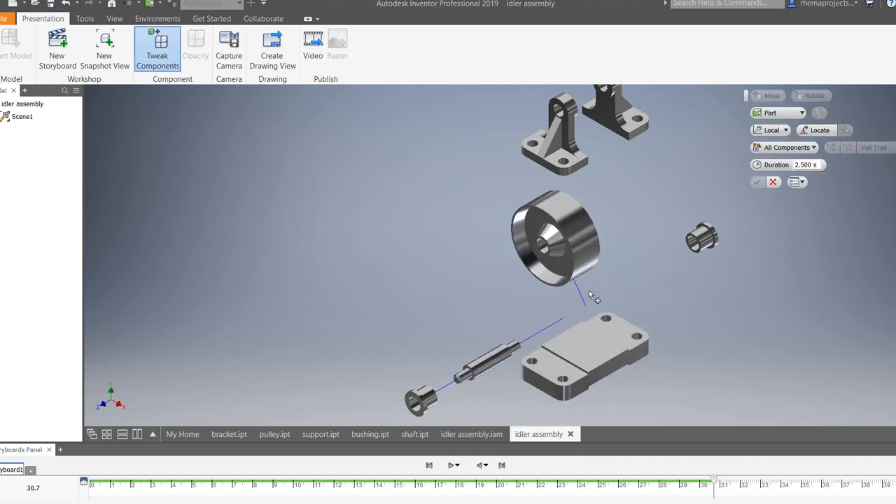
{"action": "right_click", "coordinate": [581, 295]}
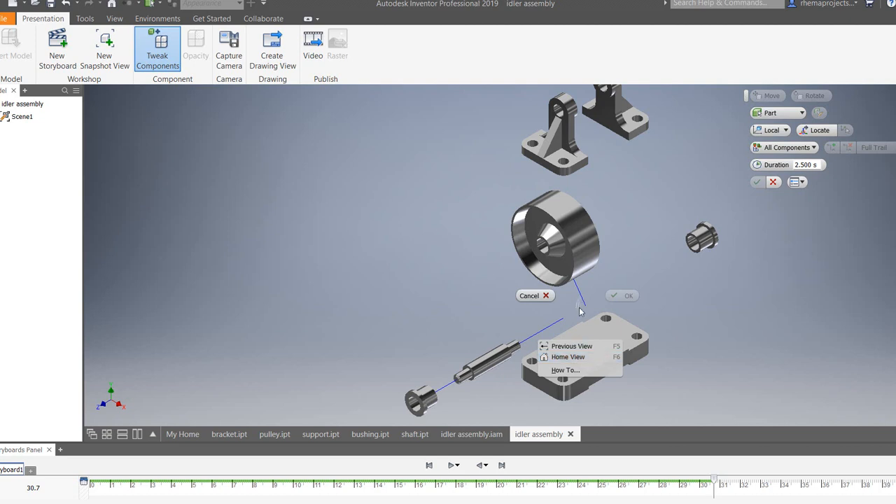
{"action": "left_click", "coordinate": [583, 299]}
{"action": "right_click", "coordinate": [584, 302]}
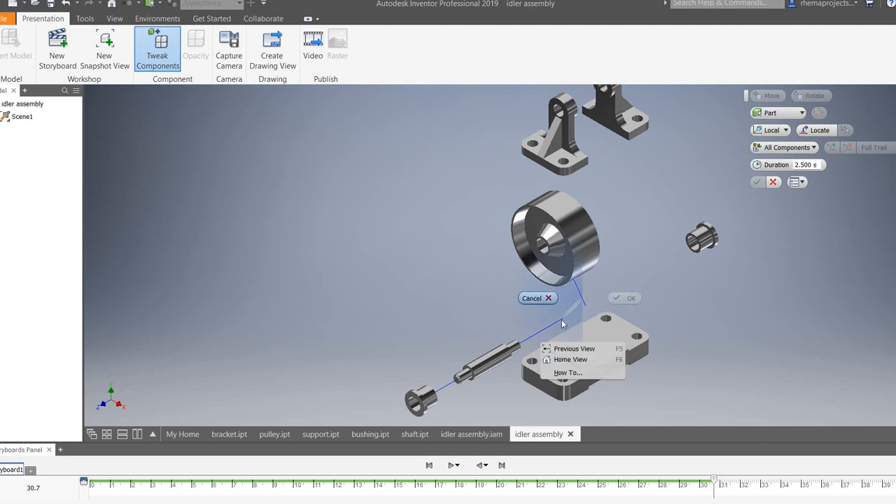
{"action": "left_click", "coordinate": [546, 334]}
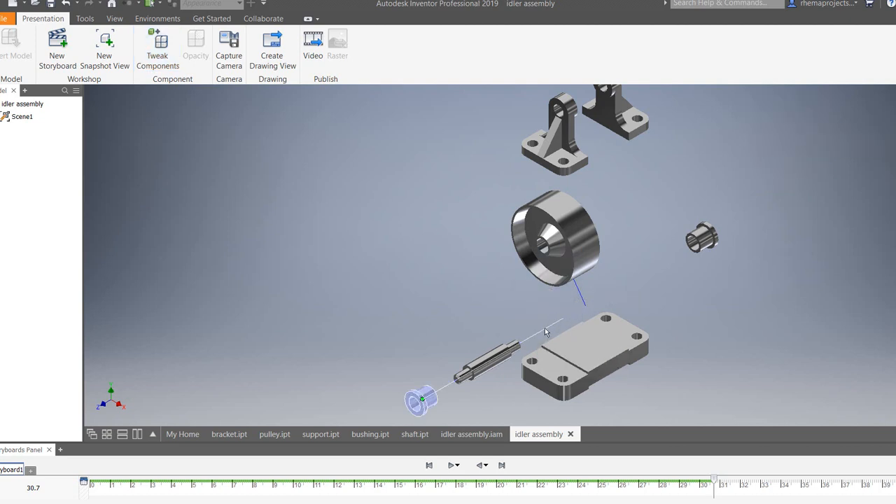
Hide the current trail segments of the bushing next to the shaft and of the pulley.
{"action": "right_click", "coordinate": [546, 332]}
{"action": "mouse_move", "coordinate": [563, 404]}
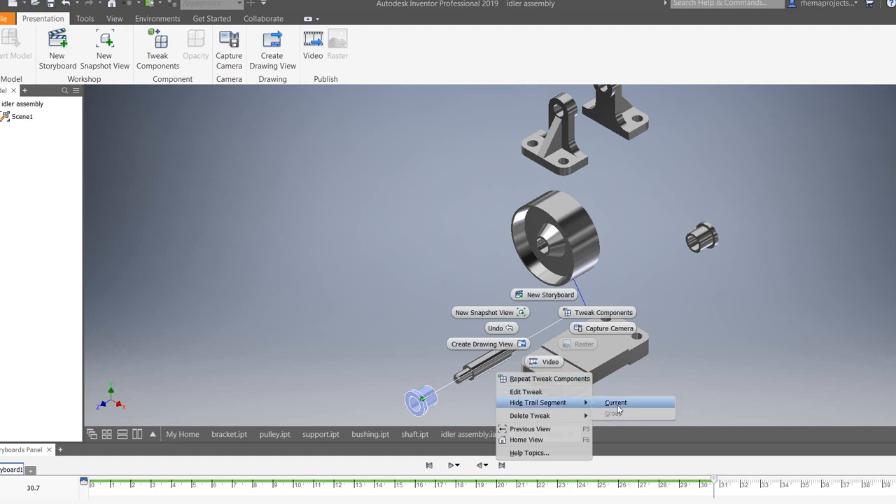
{"action": "left_click", "coordinate": [617, 404]}
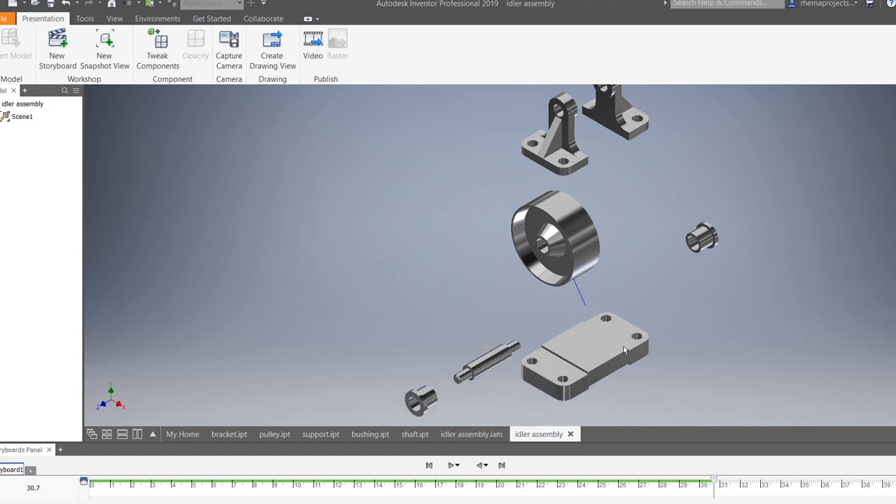
{"action": "right_click", "coordinate": [584, 301]}
{"action": "mouse_move", "coordinate": [611, 376]}
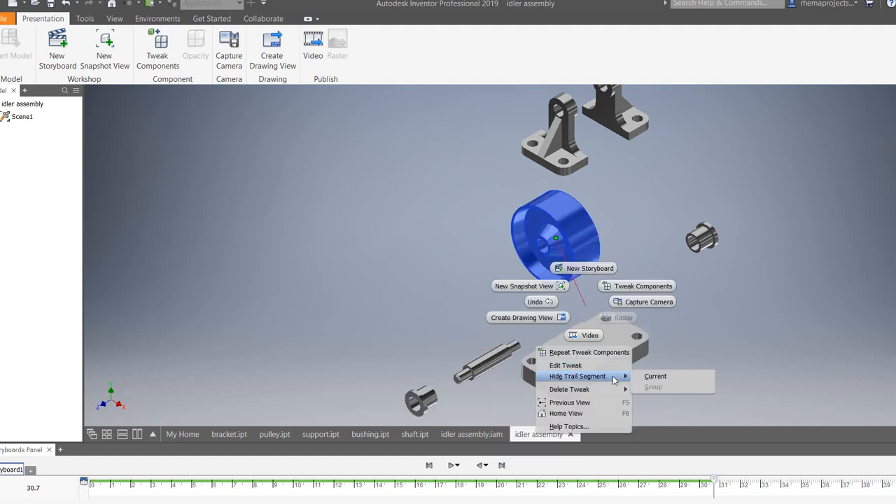
{"action": "left_click", "coordinate": [655, 376]}
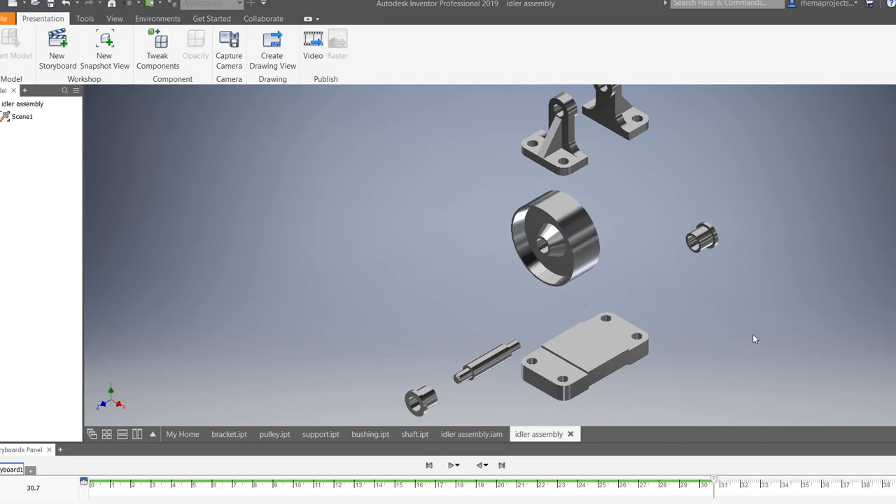
Set up publishing of the current storyboard to video with the file name "idler video" in the Documents folder.
{"action": "left_click", "coordinate": [313, 55]}
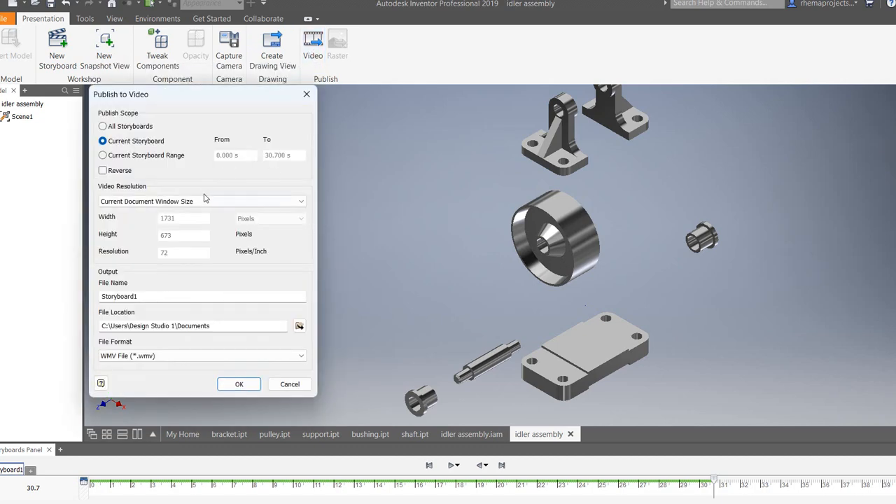
{"action": "left_click_drag", "start_coordinate": [205, 98], "coordinate": [290, 89]}
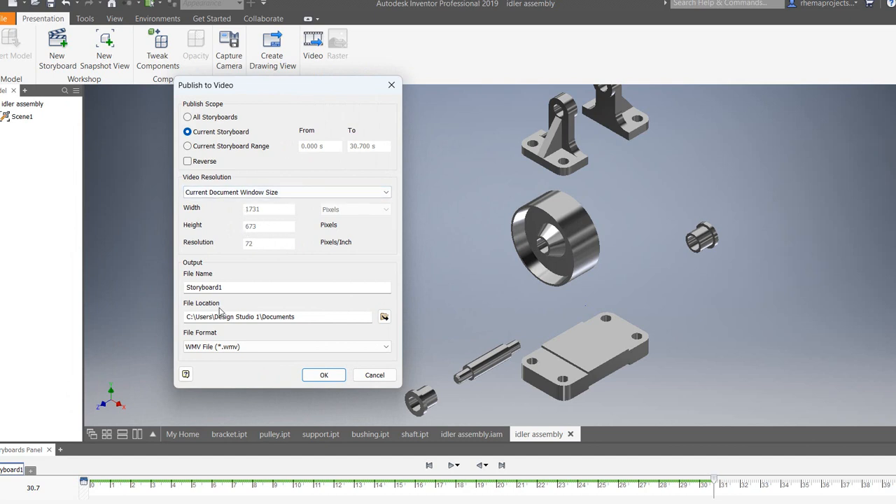
{"action": "left_click_drag", "start_coordinate": [221, 289], "coordinate": [151, 287]}
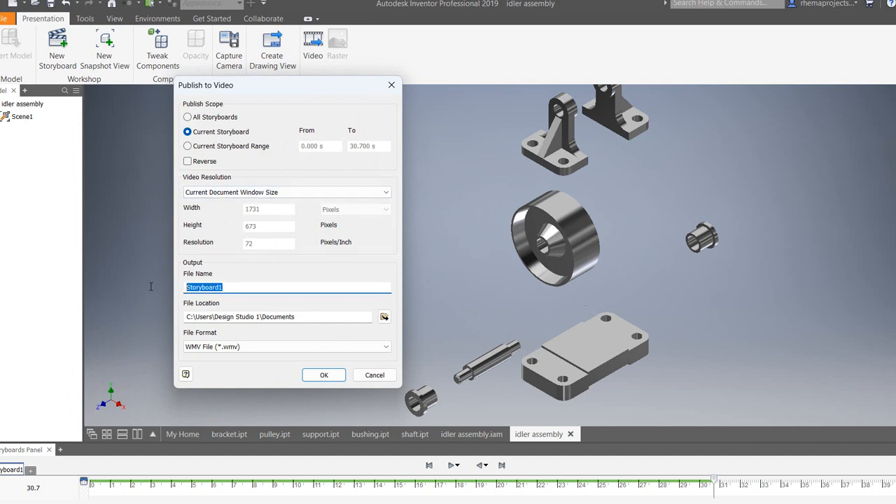
{"action": "type", "text": "idler video"}
{"action": "left_click", "coordinate": [383, 318]}
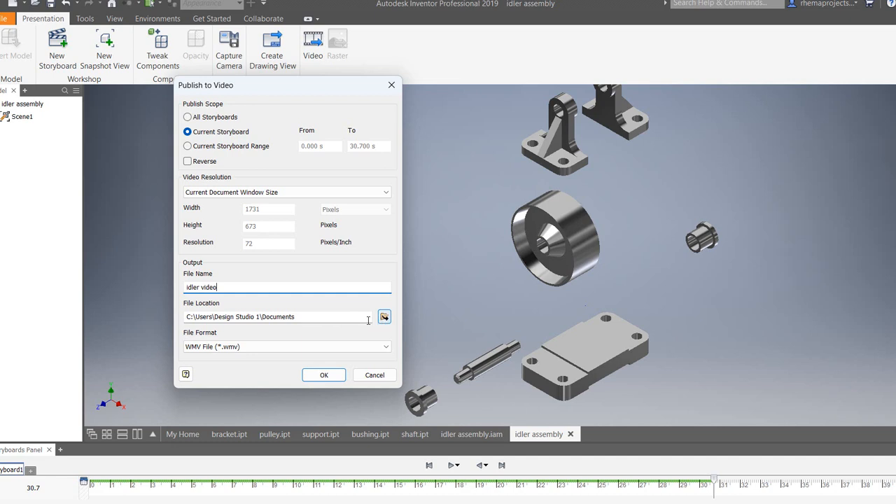
Set the video file format to AVI and publish it with the Full Frames (Uncompressed) compressor.
{"action": "left_click", "coordinate": [253, 348]}
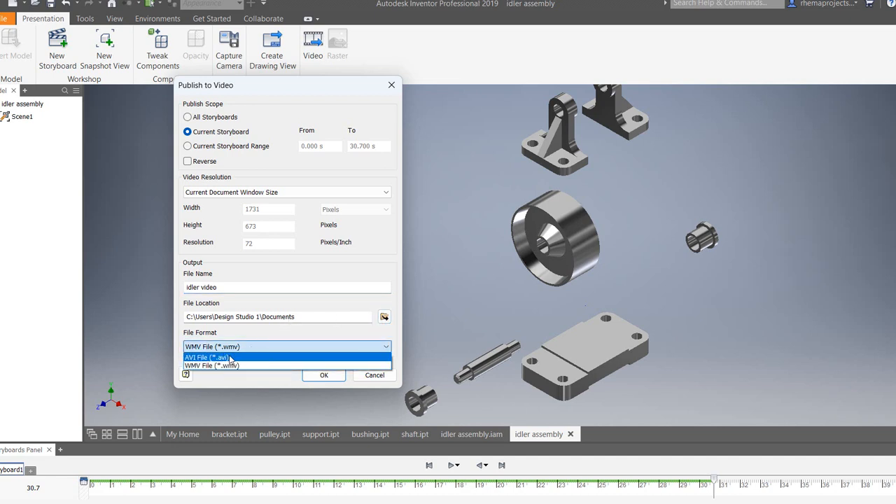
{"action": "left_click", "coordinate": [230, 358]}
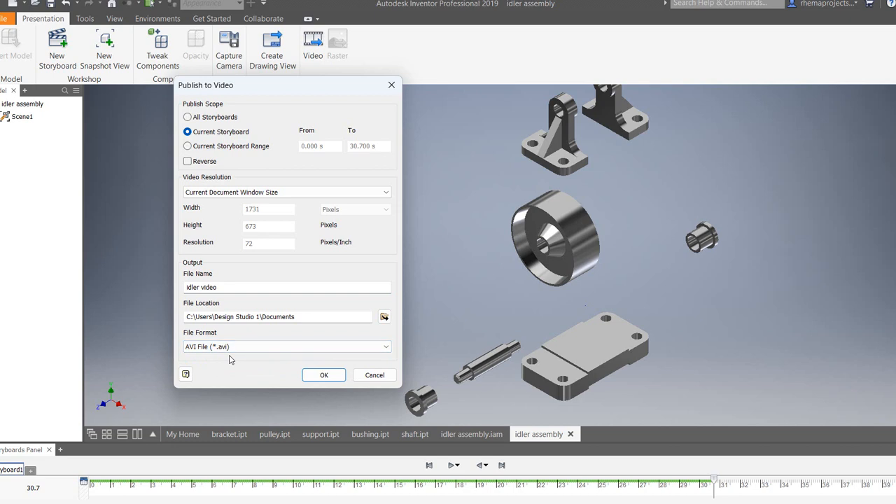
{"action": "left_click", "coordinate": [325, 375]}
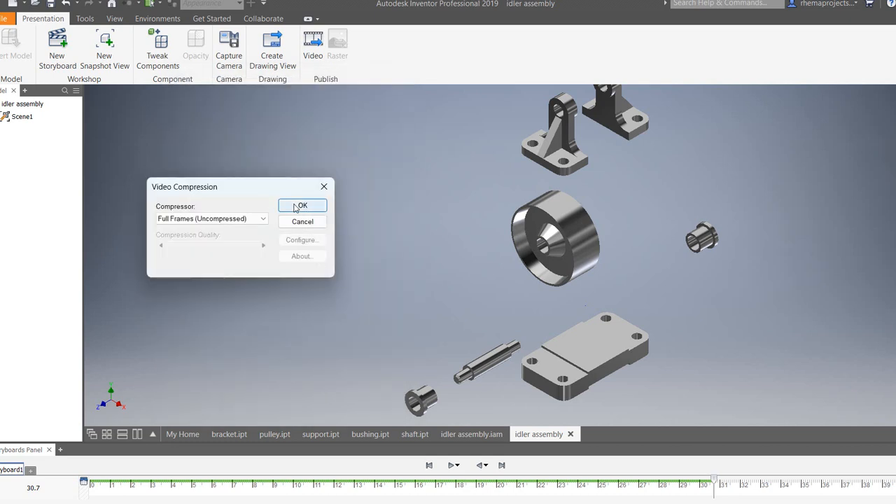
{"action": "left_click", "coordinate": [300, 206]}
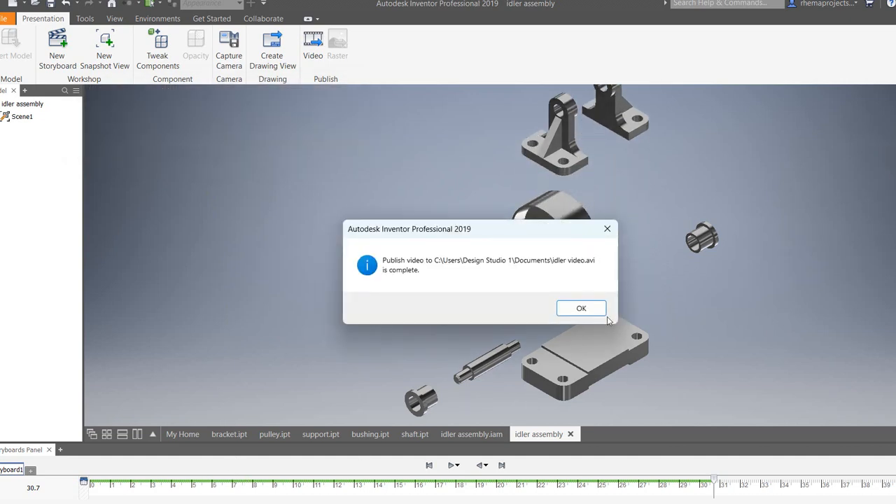
{"action": "left_click", "coordinate": [581, 309]}
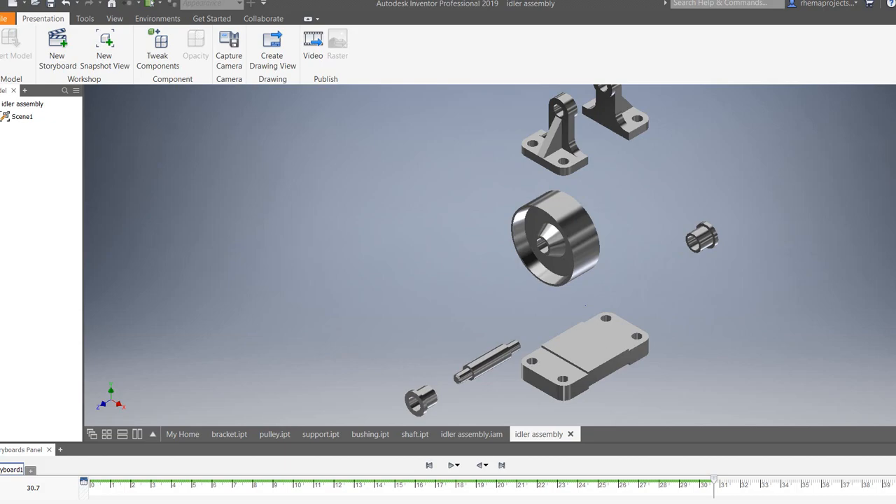
In File Explorer, search the Documents folder for "idle" and open the idler video file with Windows Media Player Legacy.
{"action": "left_click", "coordinate": [536, 503]}
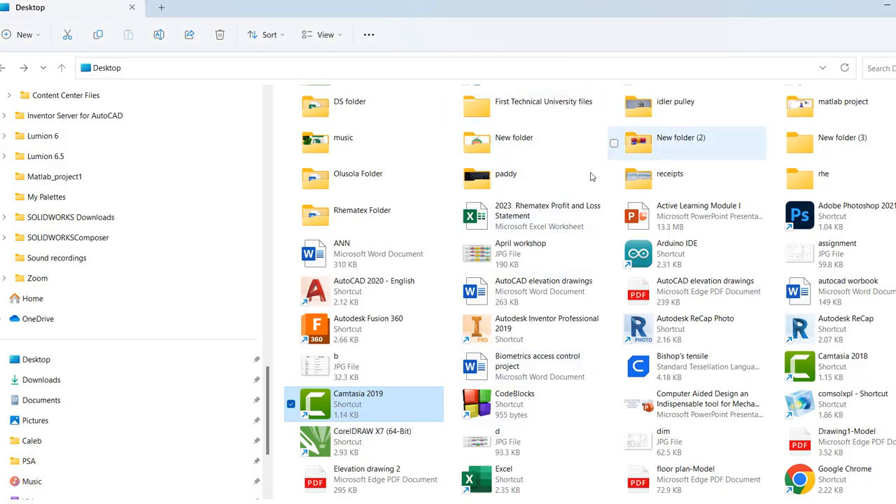
{"action": "scroll", "coordinate": [77, 160], "scroll_direction": "up", "scroll_amount": 1}
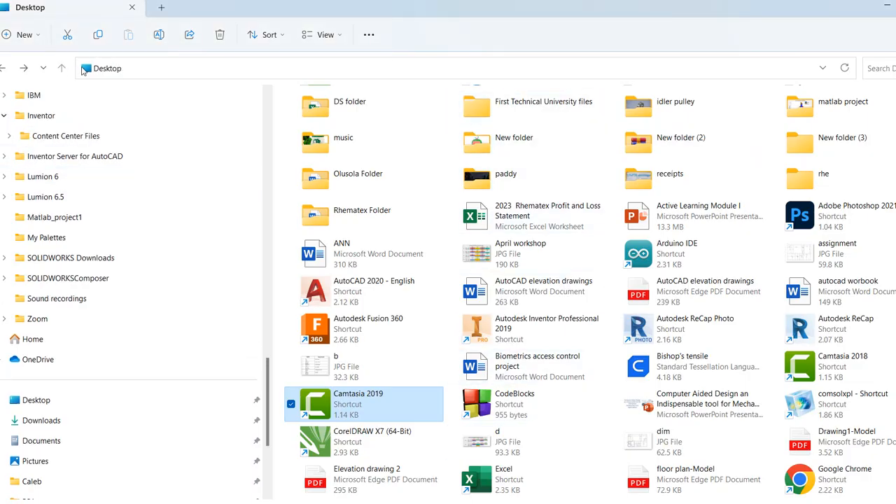
{"action": "left_click", "coordinate": [39, 442]}
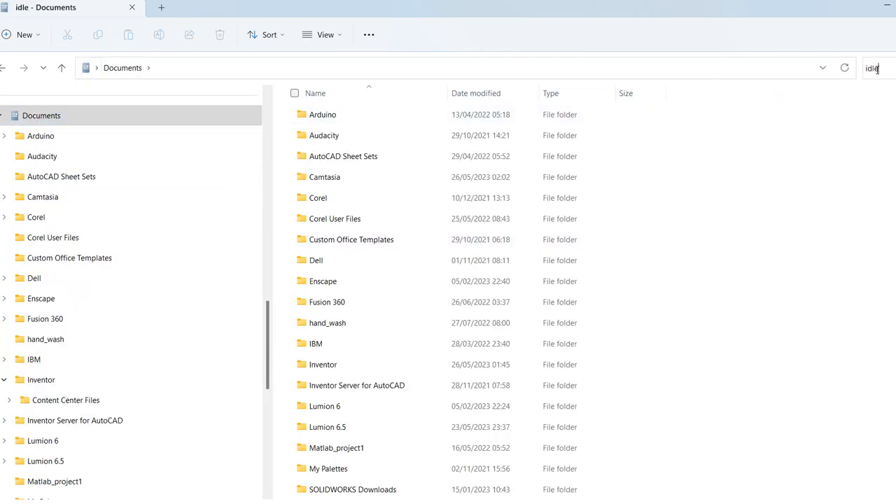
{"action": "left_click", "coordinate": [371, 99]}
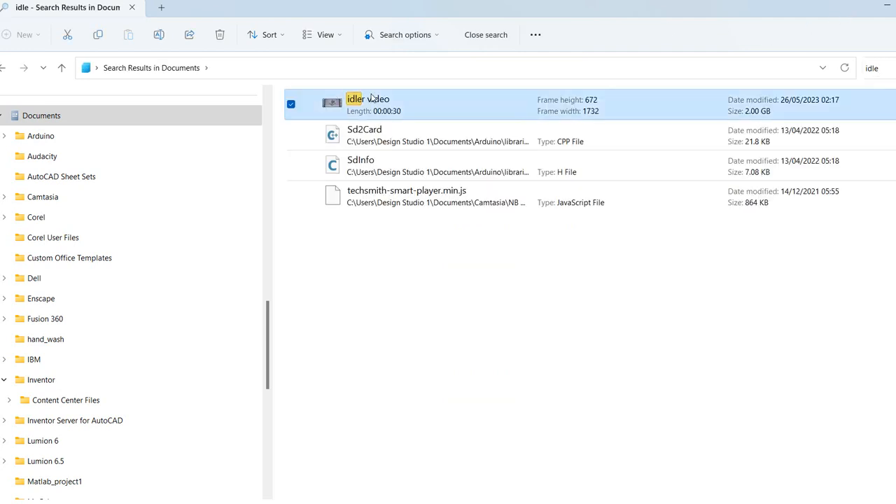
{"action": "right_click", "coordinate": [371, 99]}
{"action": "mouse_move", "coordinate": [471, 160]}
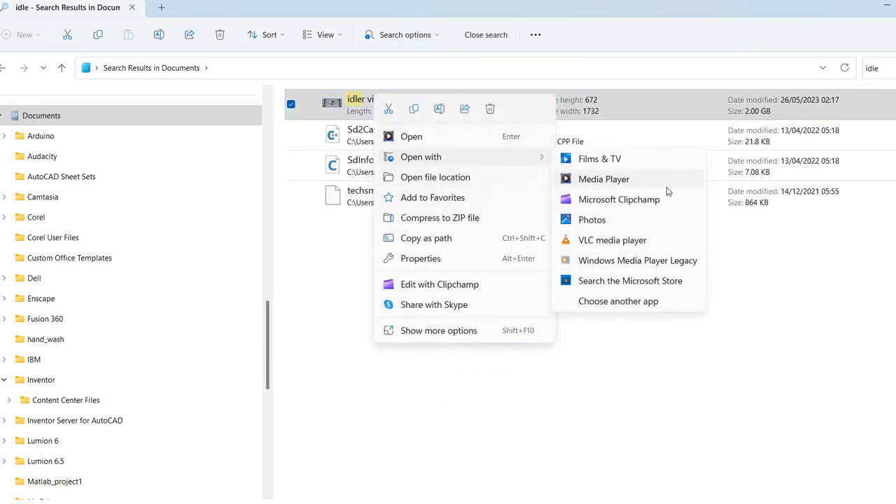
{"action": "left_click", "coordinate": [583, 265]}
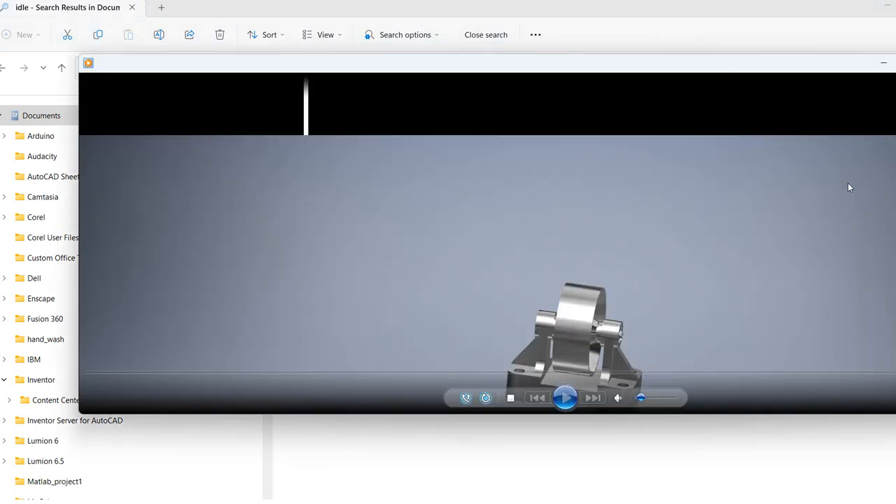